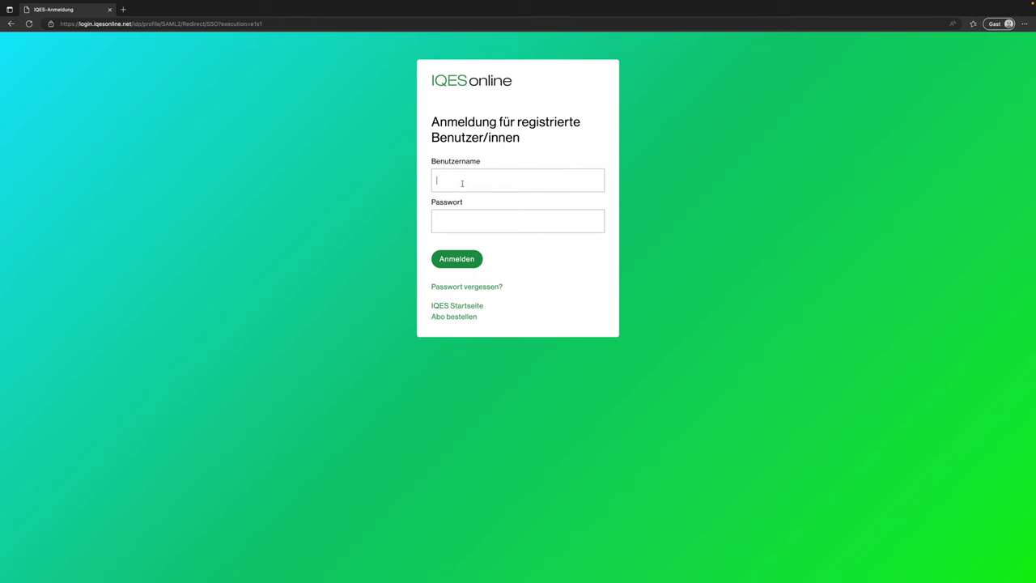
# Step: Enter the account password and log in to IQES online
pyautogui.press('Tab')
pyautogui.write('[masked password]')
pyautogui.press('Return')
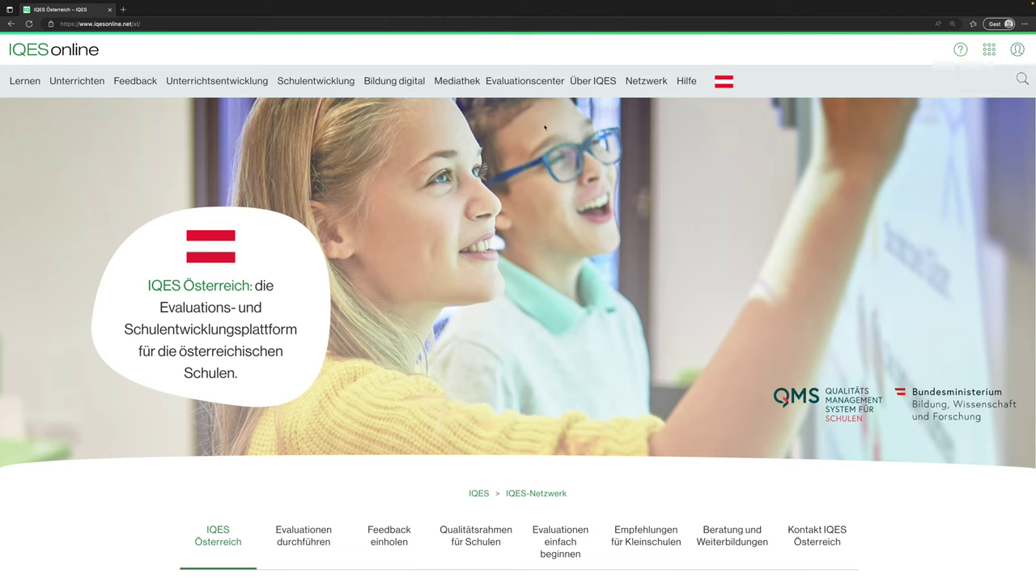
# Step: Open the Evaluationscenter and look over the dashboard's surveys, recently edited questionnaires and new IQES instruments
pyautogui.click(527, 81)
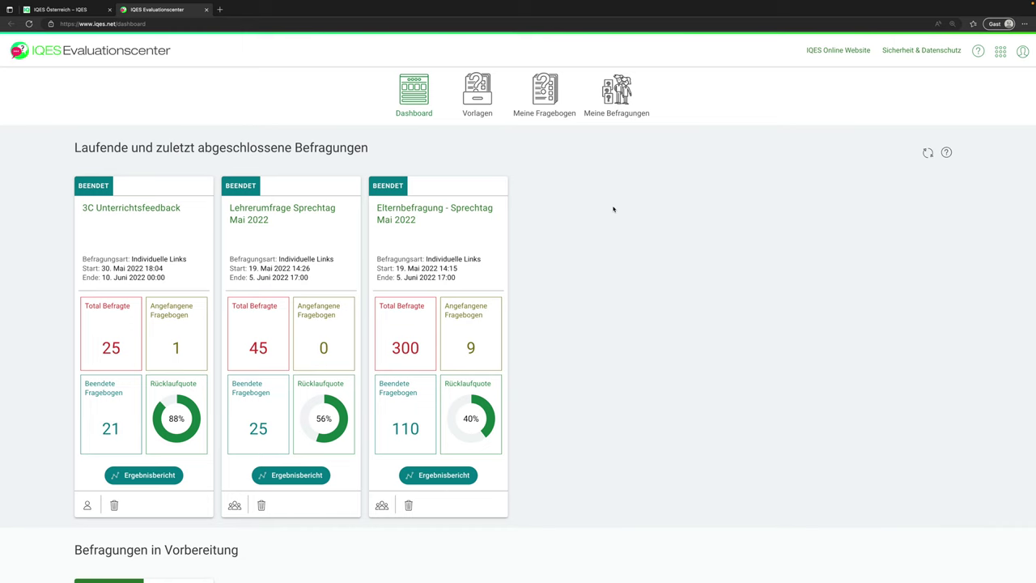
pyautogui.scroll(-5, 613, 209)
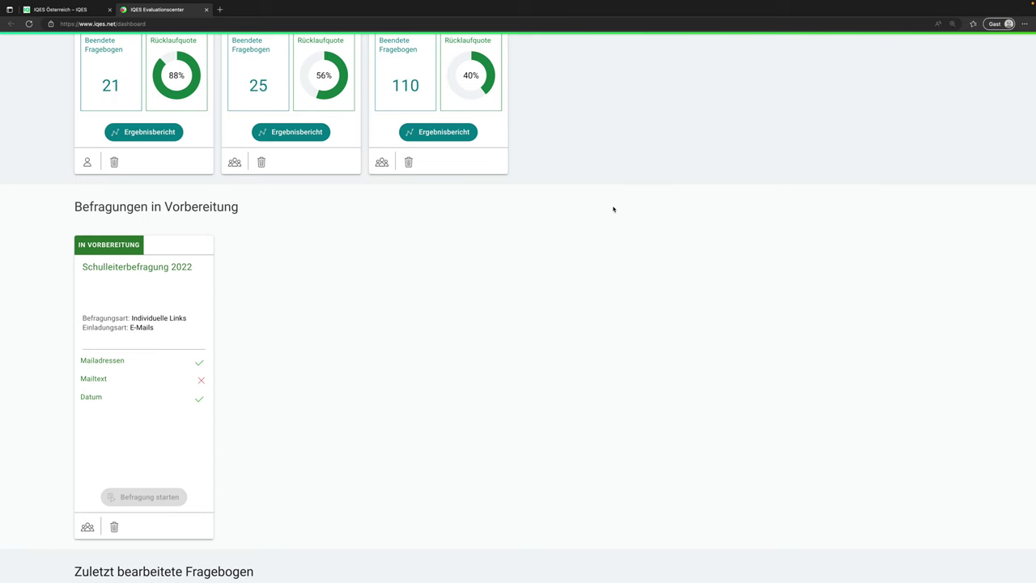
pyautogui.scroll(-4, 613, 209)
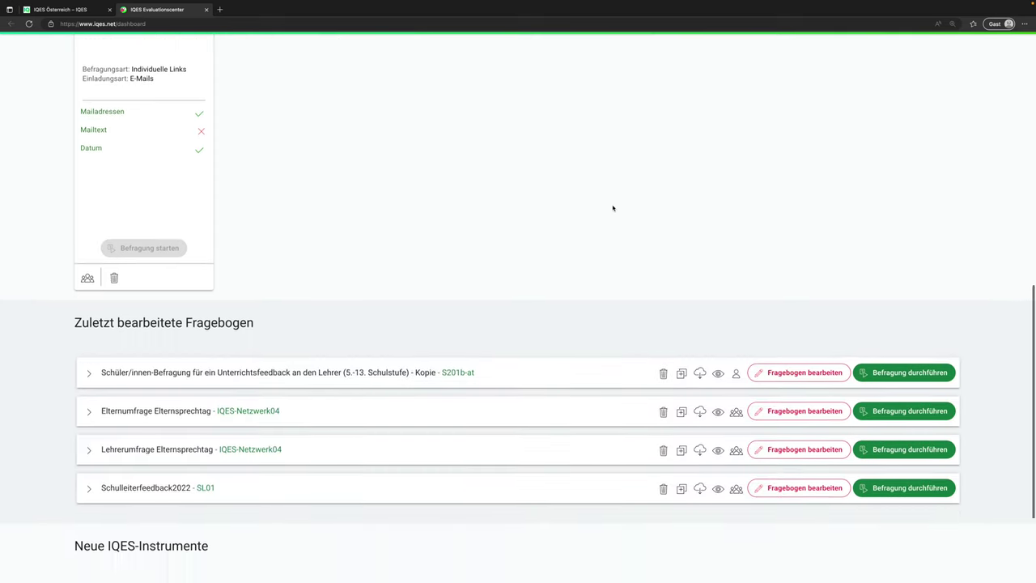
pyautogui.scroll(-1, 613, 209)
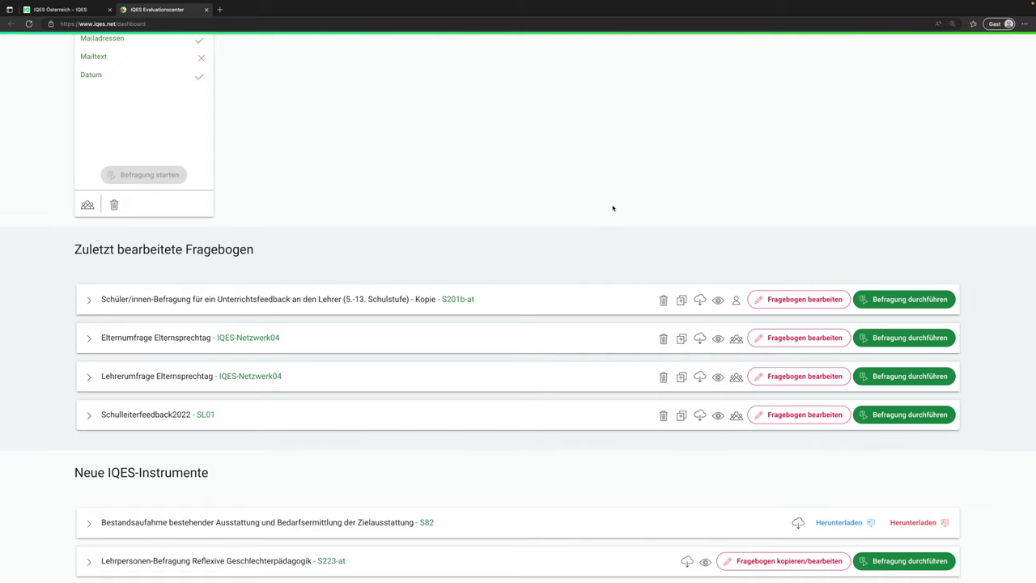
pyautogui.scroll(10, 613, 209)
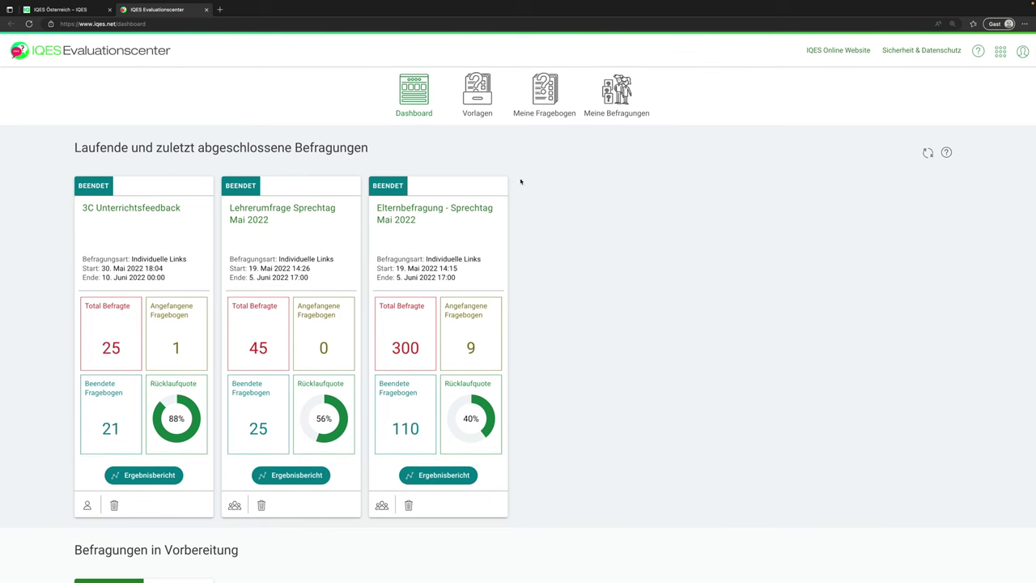
# Step: Open the questionnaire templates (Vorlagen) and filter them by Thema "Unterricht und Lernen" and Befragte "Schüler/innen"
pyautogui.click(477, 93)
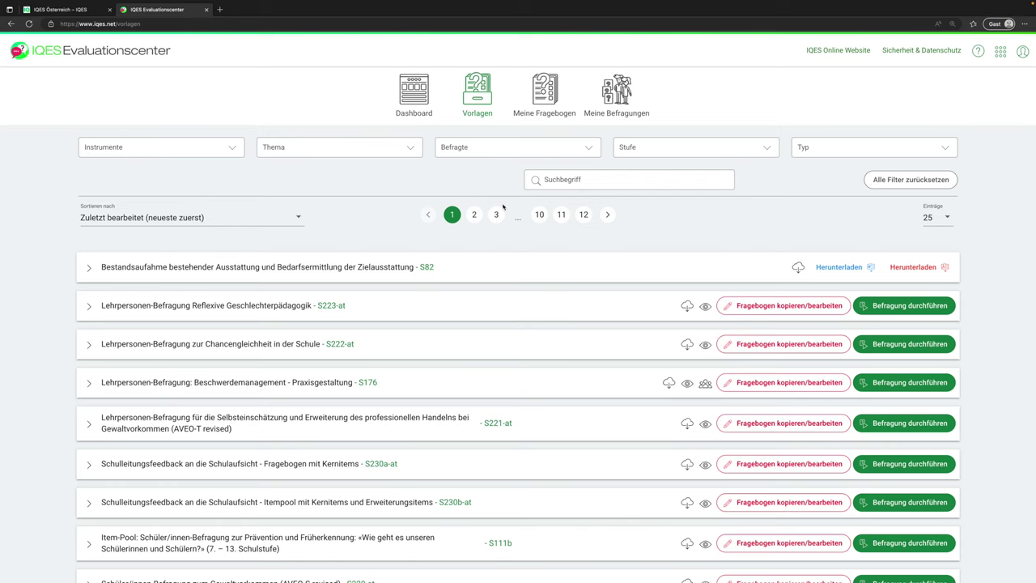
pyautogui.click(404, 151)
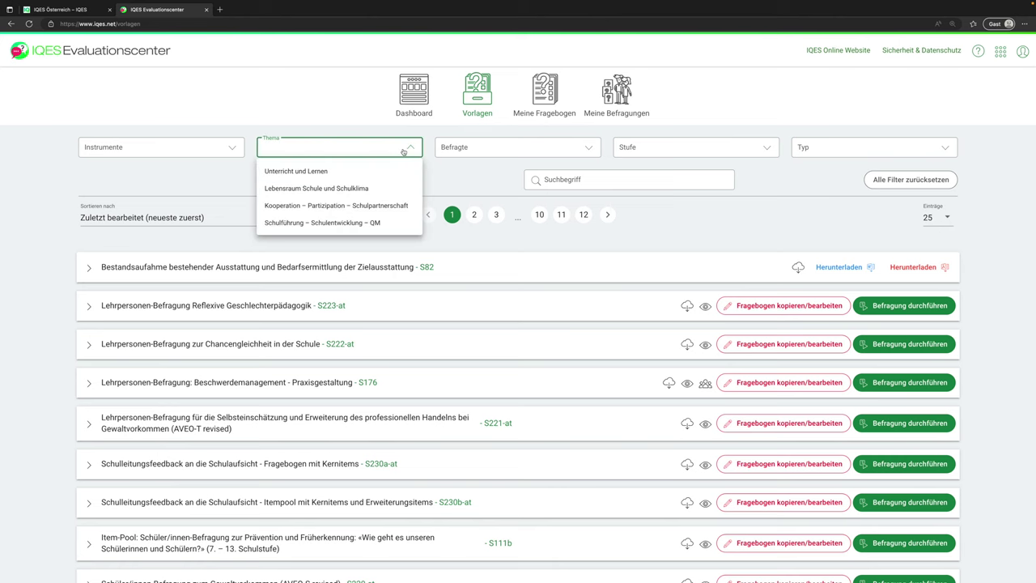
pyautogui.click(335, 172)
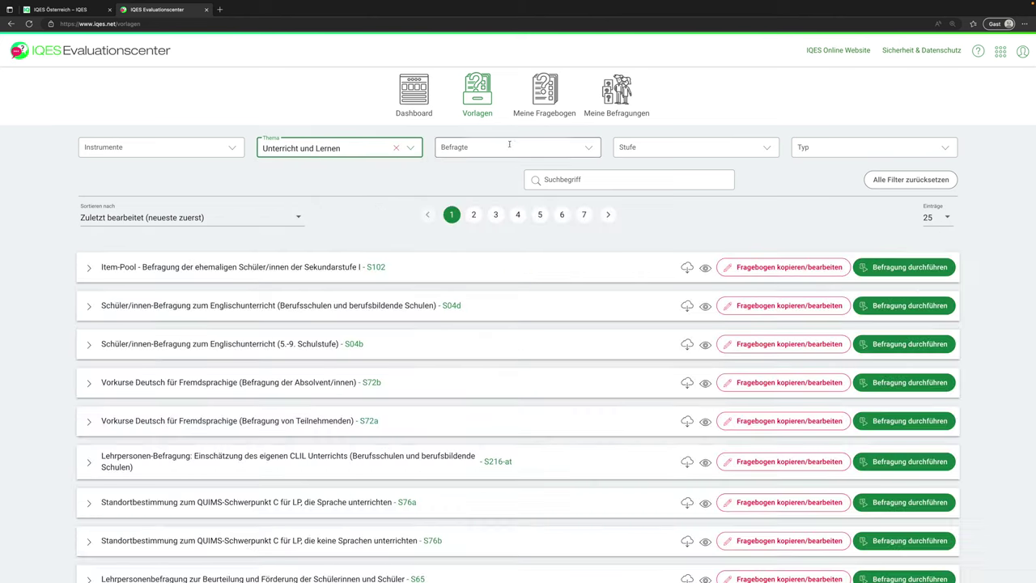
pyautogui.click(511, 146)
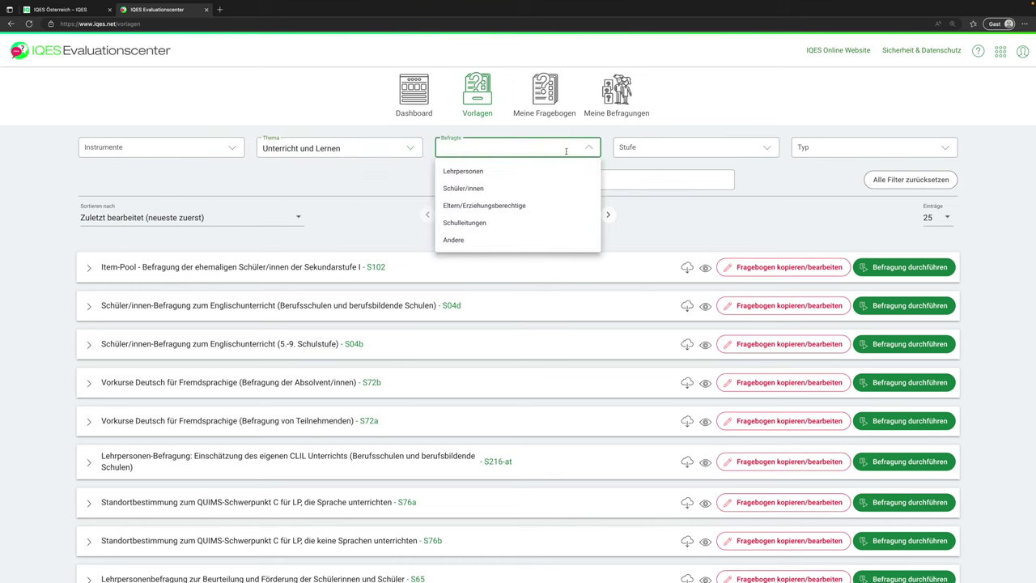
pyautogui.click(489, 189)
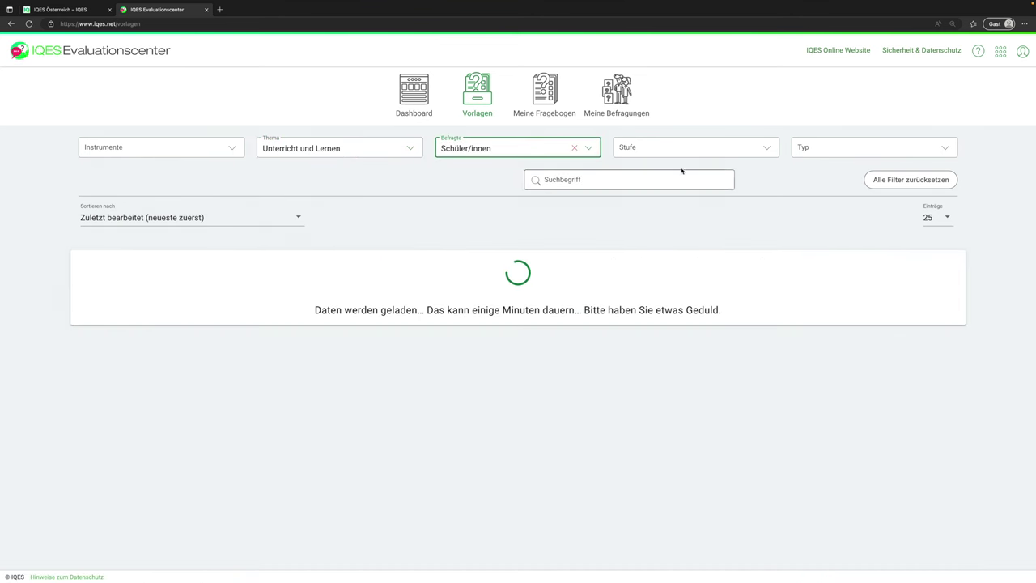
# Step: Narrow the templates further to Stufe "7.-9. Stufe" and Typ "Online-Instrumente"
pyautogui.click(753, 151)
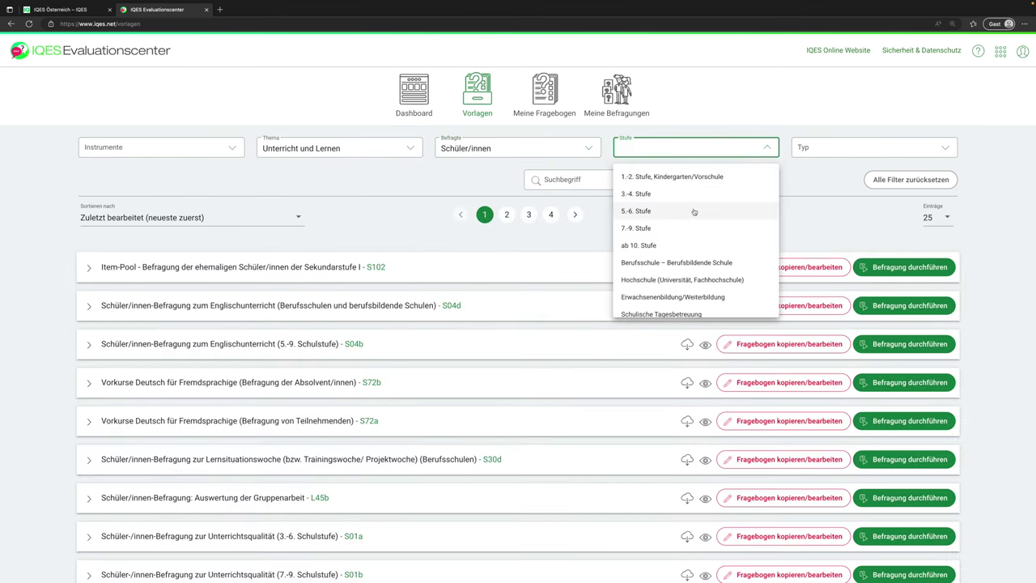
pyautogui.click(658, 230)
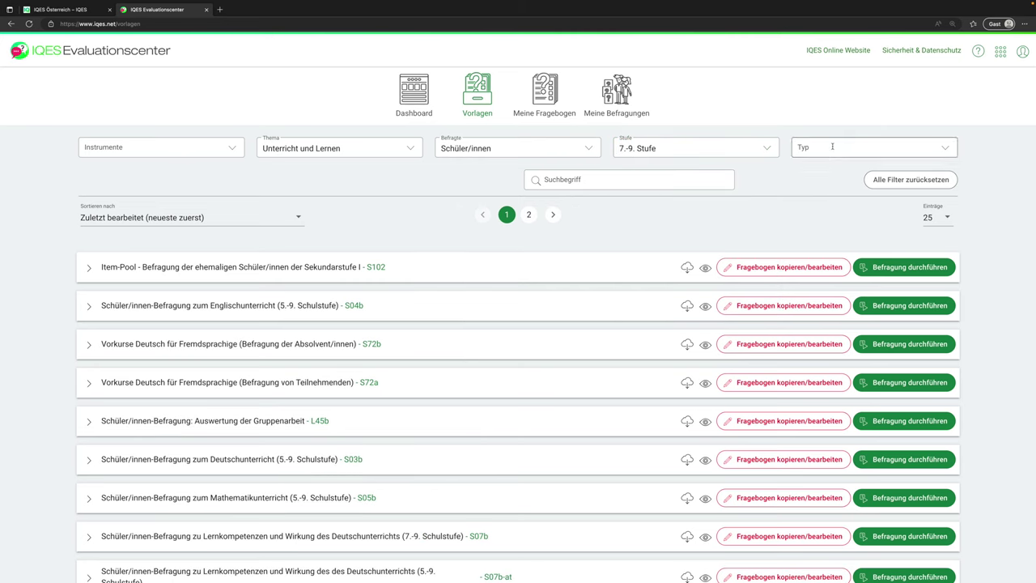
pyautogui.click(833, 147)
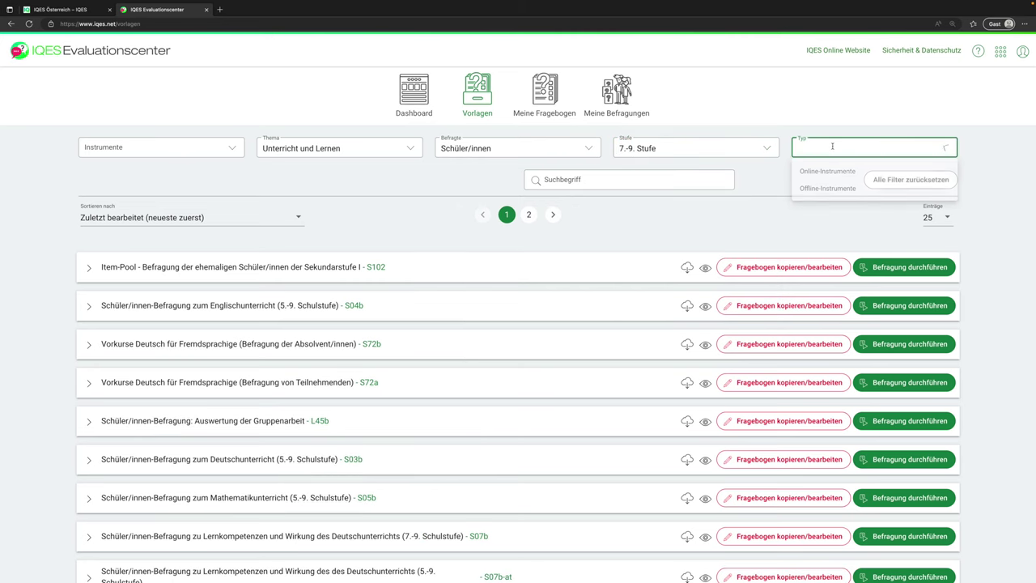
pyautogui.click(834, 173)
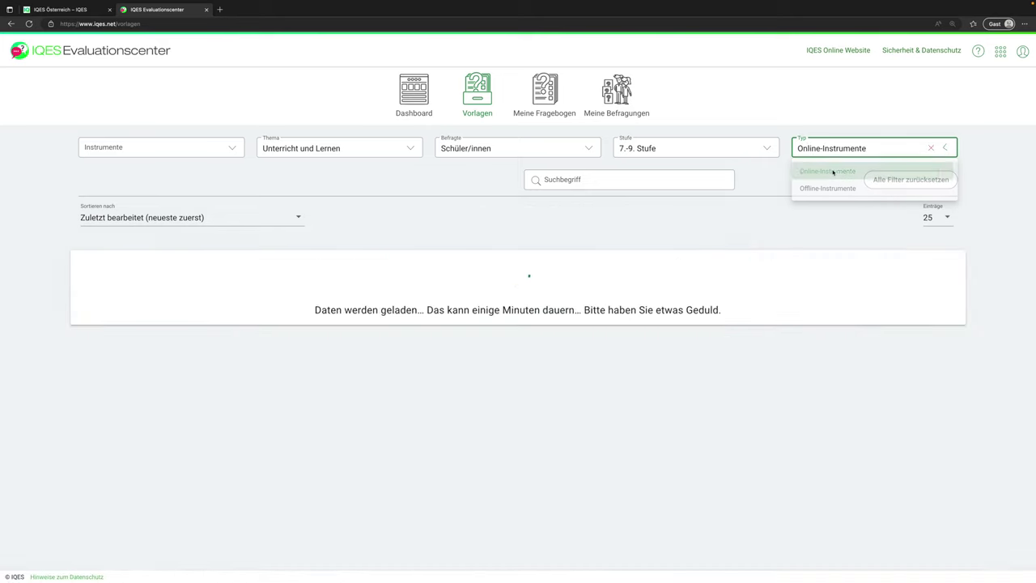
pyautogui.scroll(-1, 532, 214)
pyautogui.scroll(1, 532, 214)
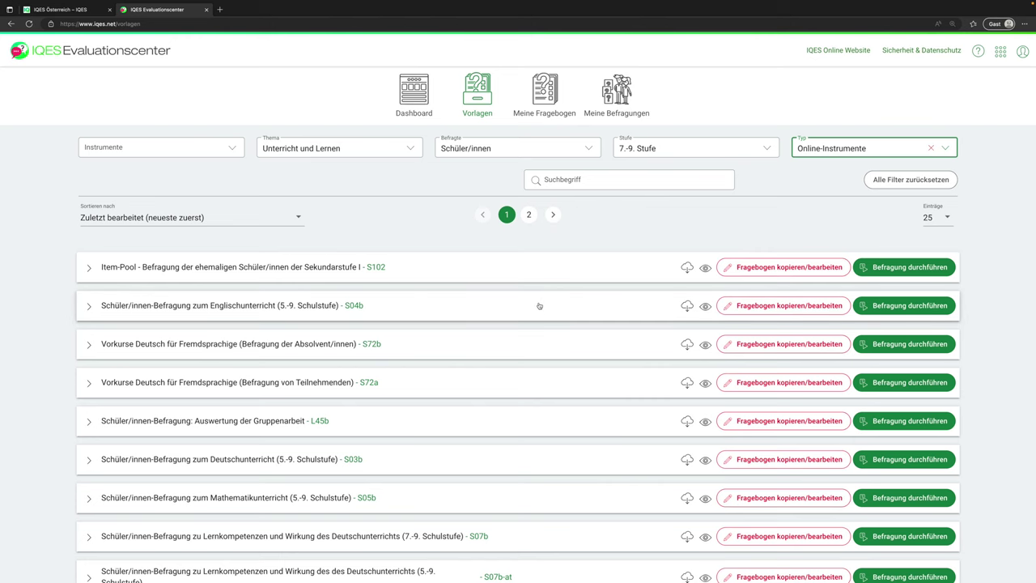
# Step: Preview the Mathematikunterricht student survey (S05b) in the smartphone layout and advance to its first question page
pyautogui.scroll(-3, 540, 306)
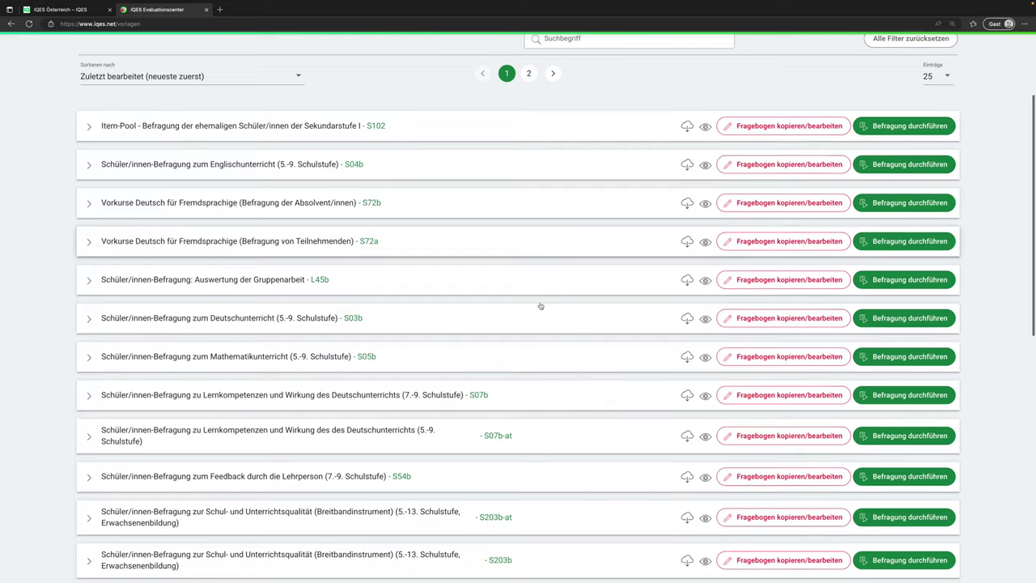
pyautogui.scroll(-1, 510, 306)
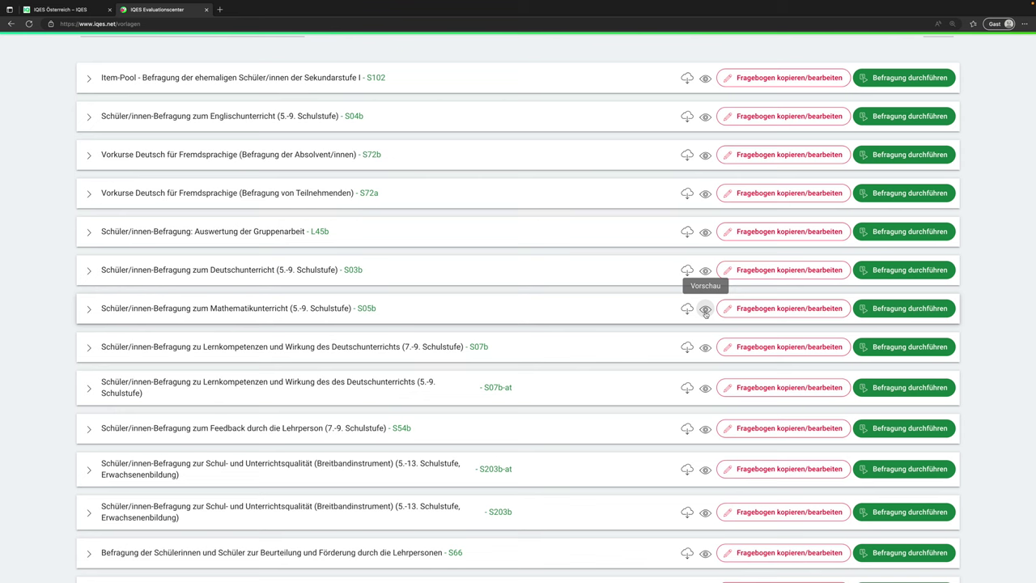
pyautogui.click(705, 309)
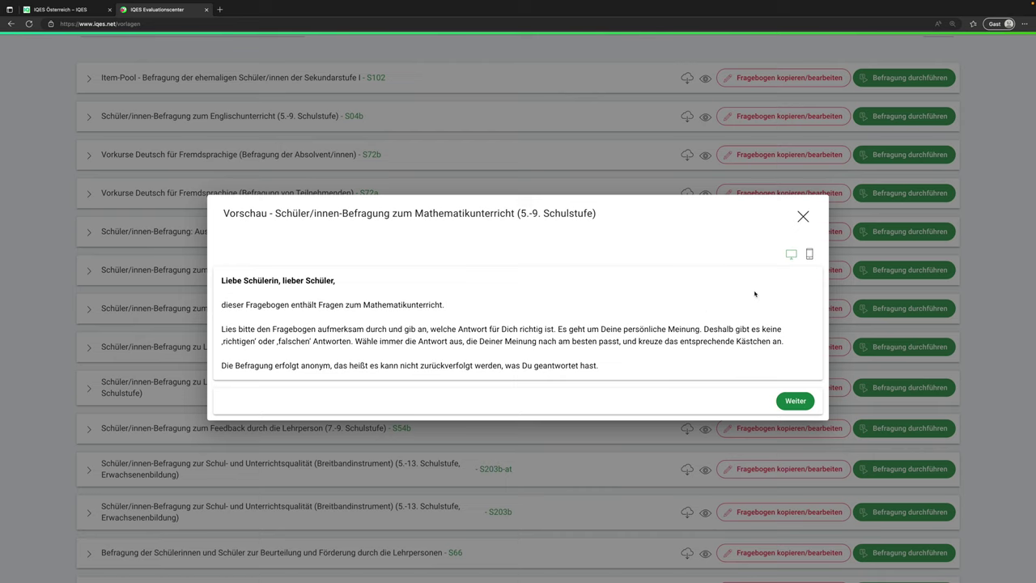
pyautogui.click(811, 256)
pyautogui.click(795, 401)
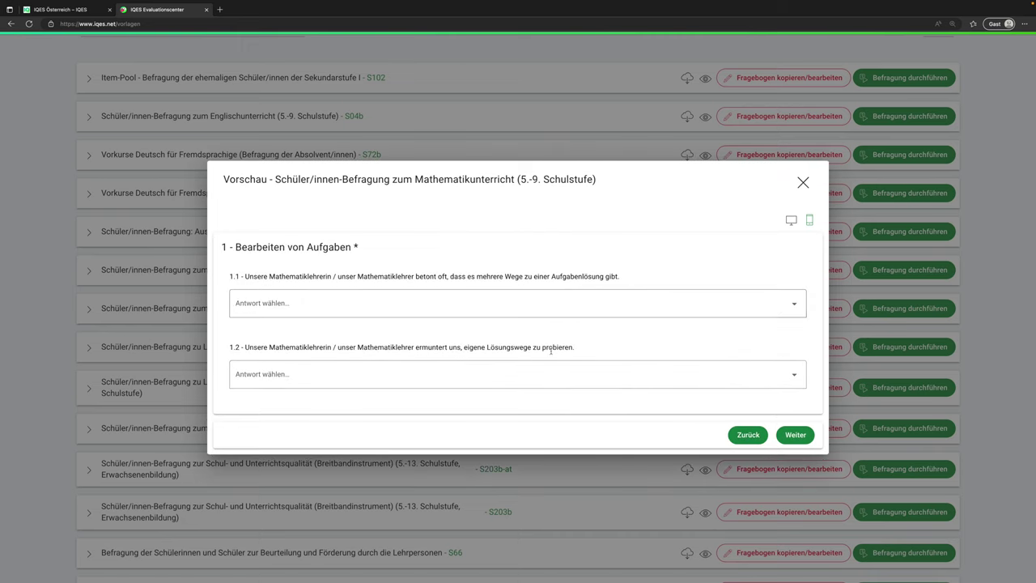
# Step: Examine the answer choices for question 1.1 in the smartphone preview, then return the preview to the desktop layout
pyautogui.click(797, 309)
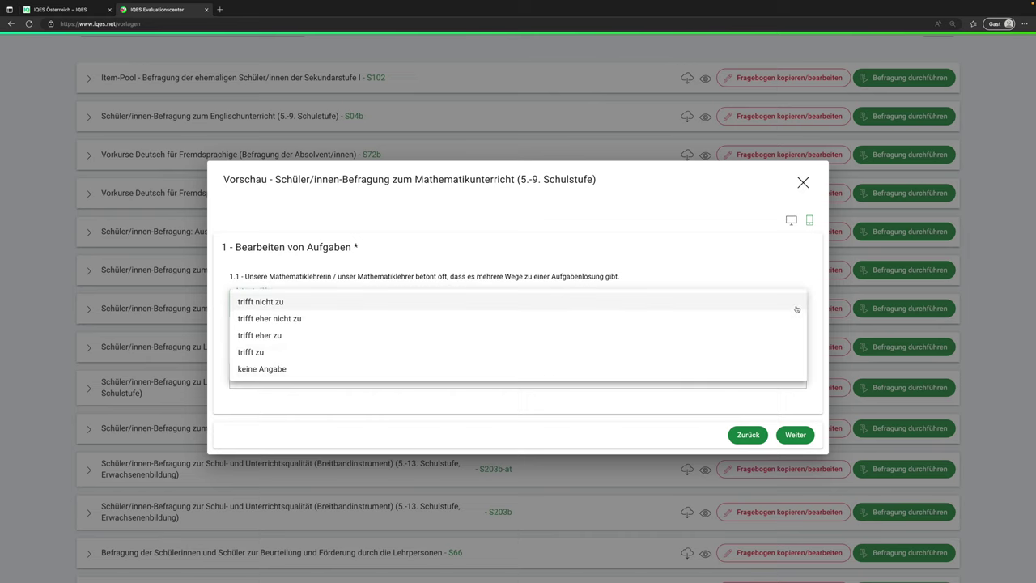
pyautogui.click(708, 280)
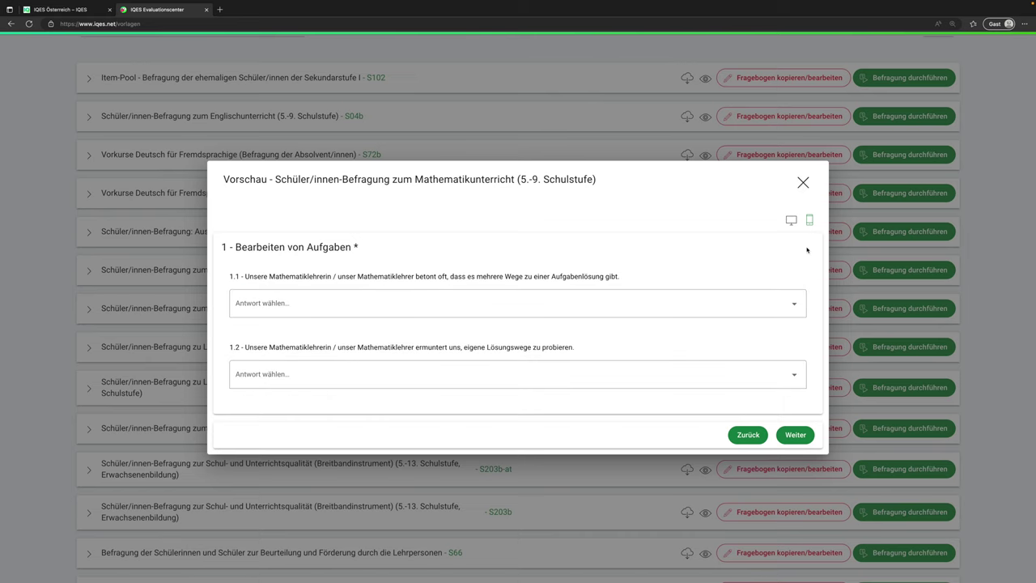
pyautogui.click(792, 305)
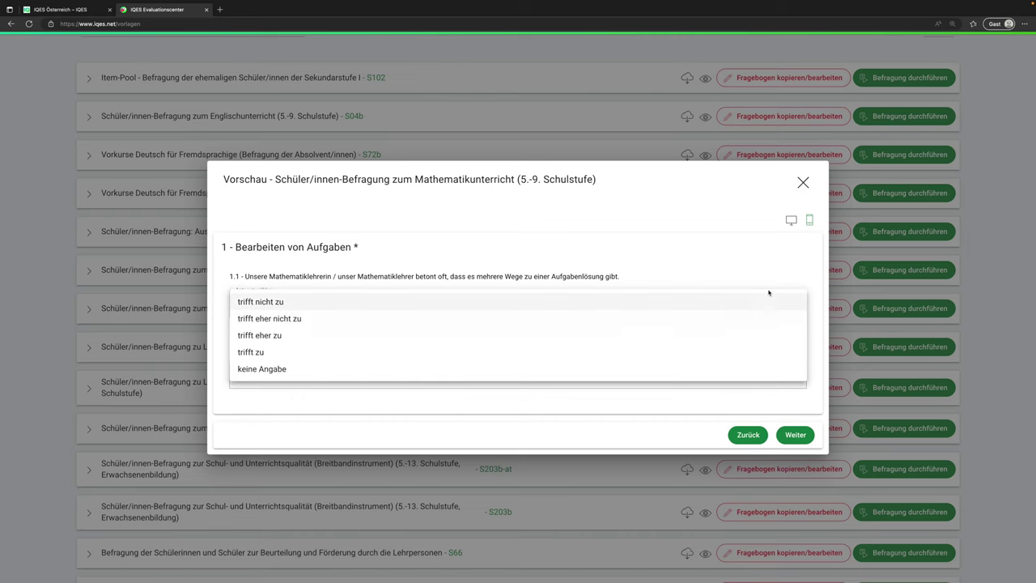
pyautogui.click(769, 251)
pyautogui.click(789, 223)
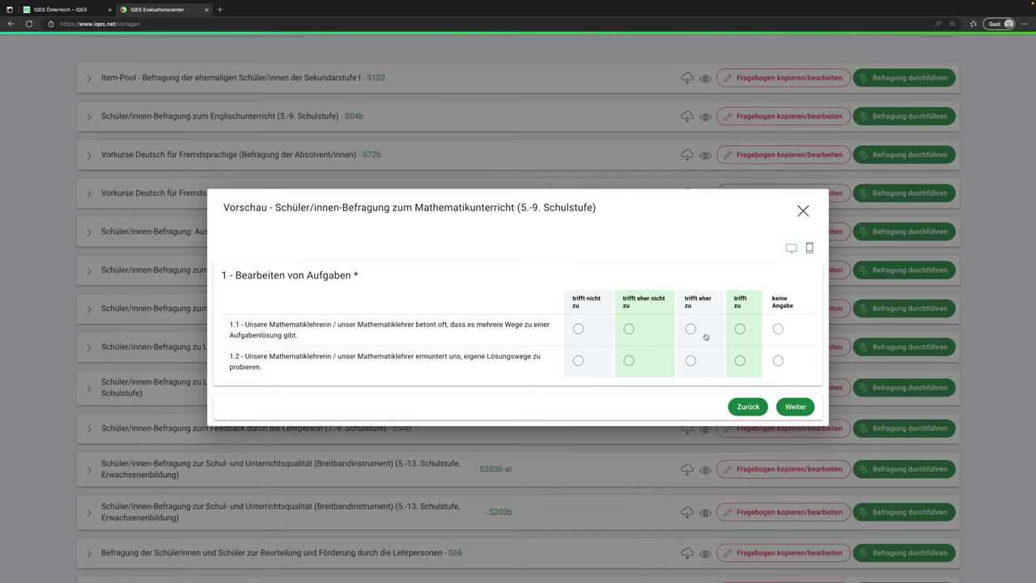
# Step: Page through the remaining question groups of the Mathematikunterricht survey preview and close it
pyautogui.click(795, 406)
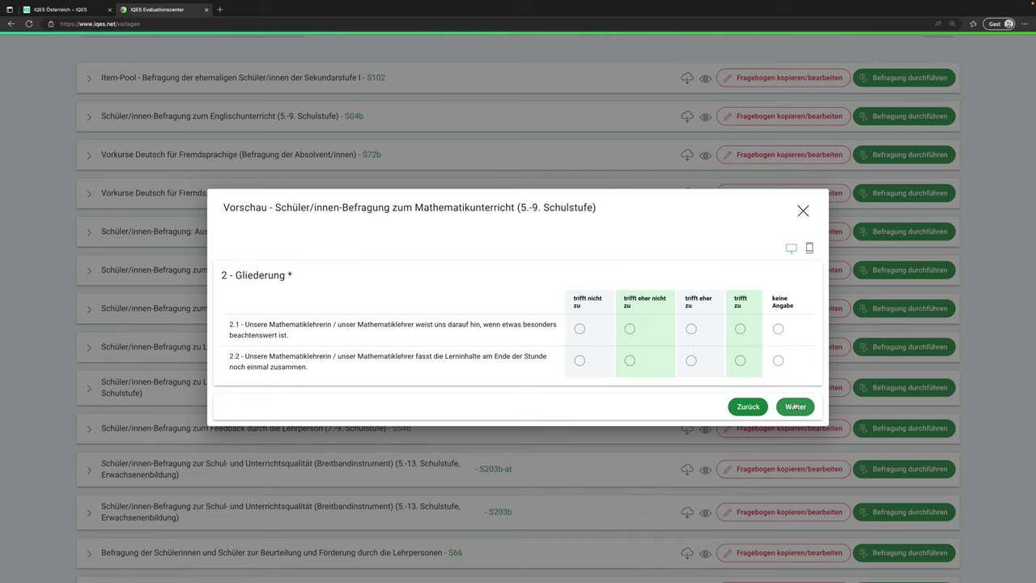
pyautogui.click(794, 406)
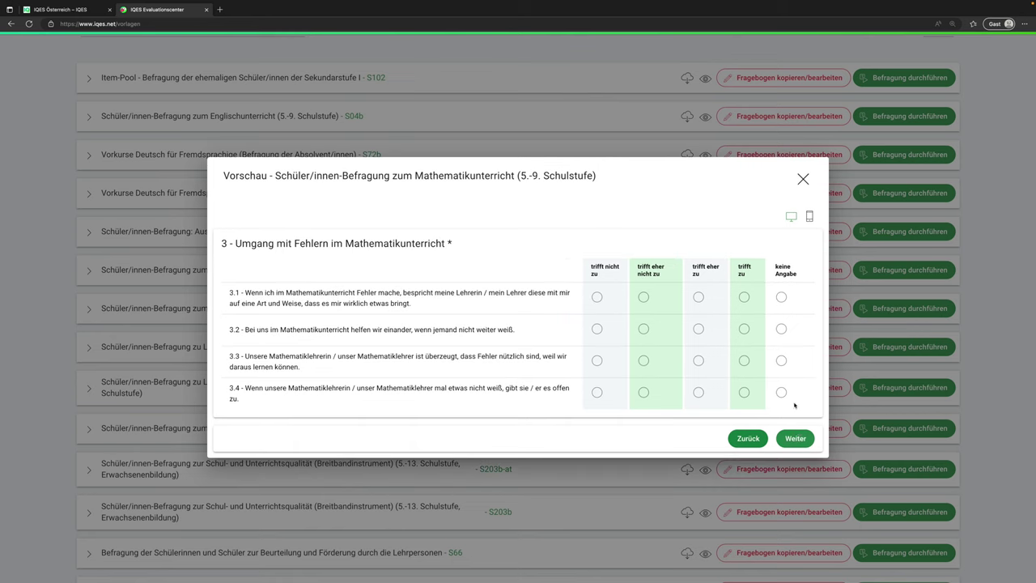
pyautogui.click(795, 434)
pyautogui.click(797, 424)
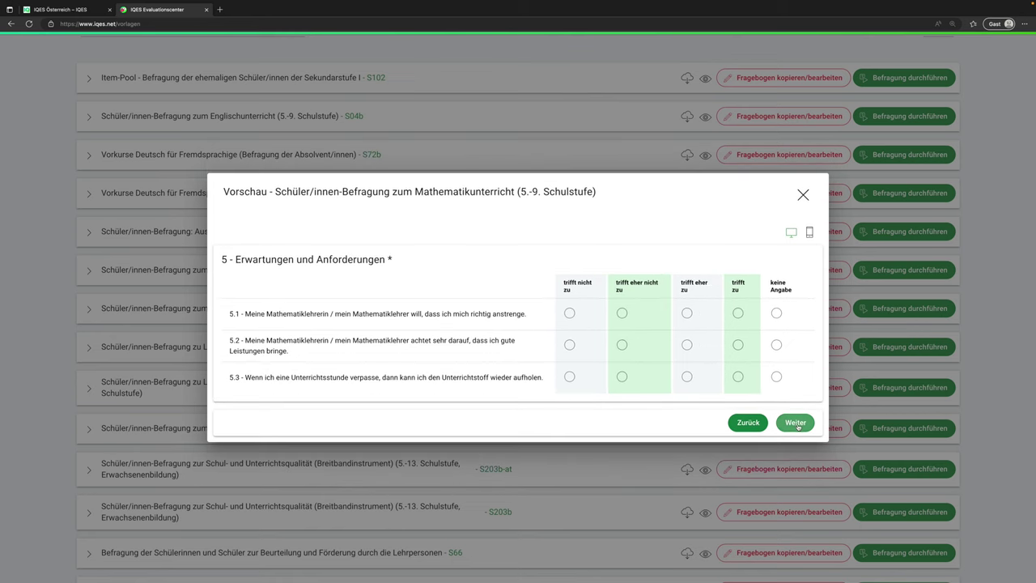
pyautogui.click(798, 427)
pyautogui.click(798, 427)
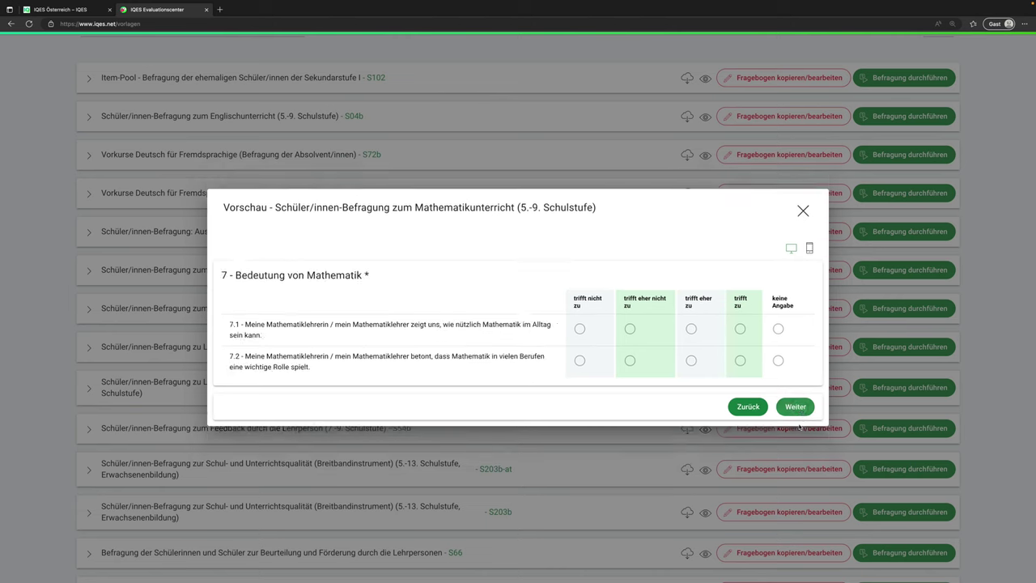
pyautogui.click(796, 407)
pyautogui.click(797, 358)
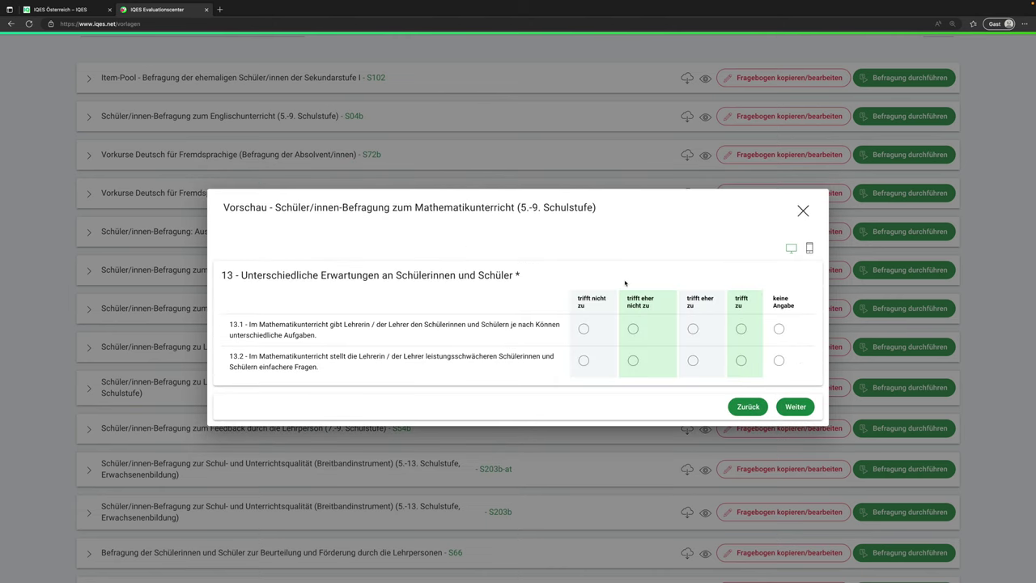
pyautogui.click(803, 211)
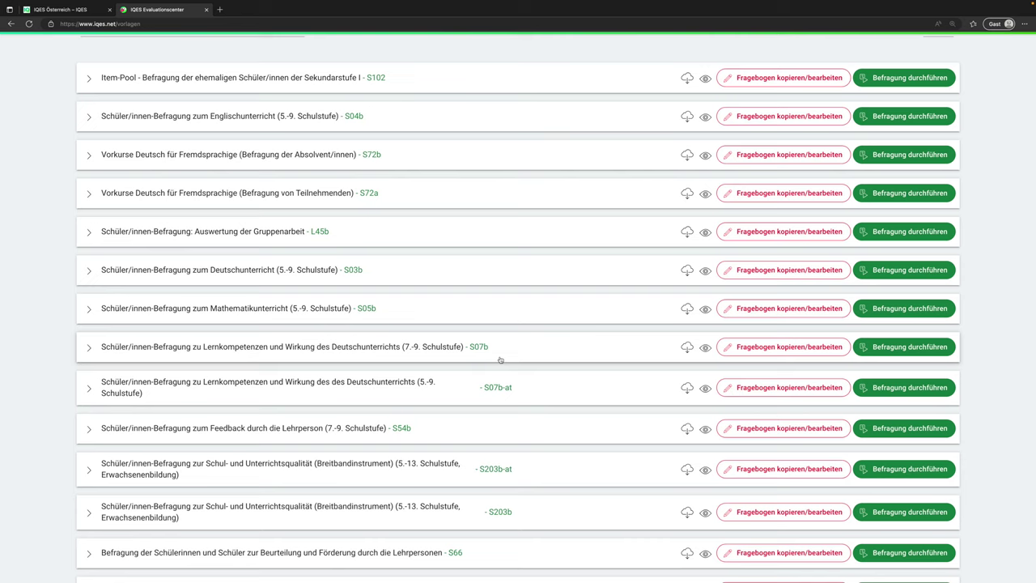
# Step: Create an editable copy of the S05b questionnaire and name it "Schüler/innen-Befragung zum Mathematikunterricht 4C 2022-2023"
pyautogui.click(776, 309)
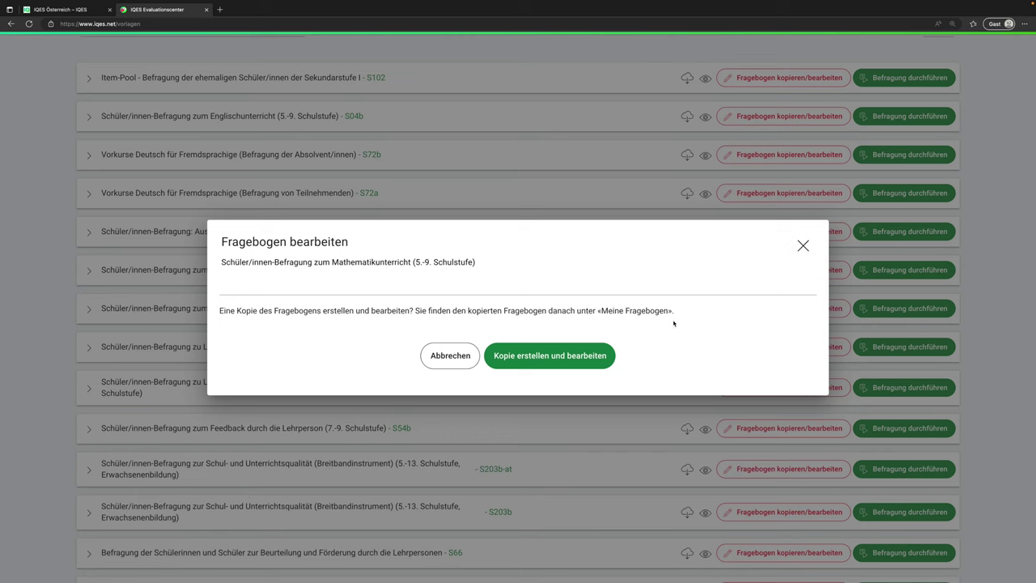
pyautogui.click(532, 356)
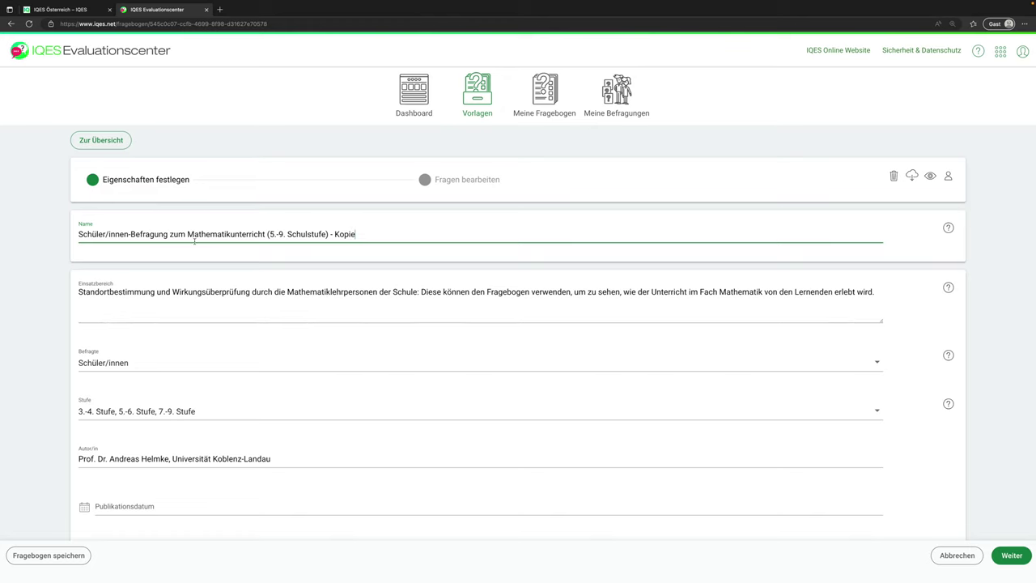
pyautogui.moveTo(268, 234); pyautogui.dragTo(435, 231)
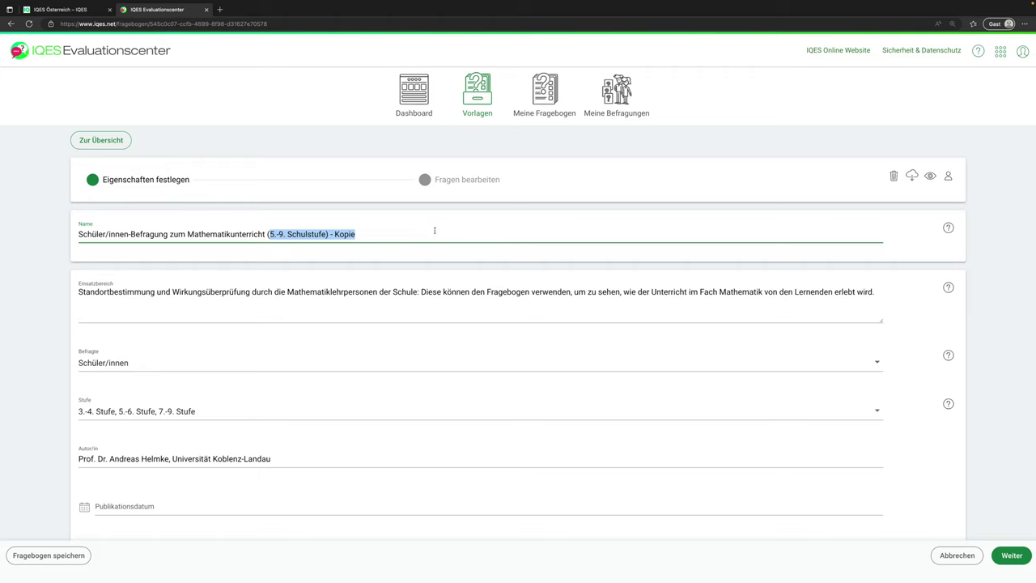
pyautogui.write('4')
pyautogui.press('BackSpace')
pyautogui.write('4')
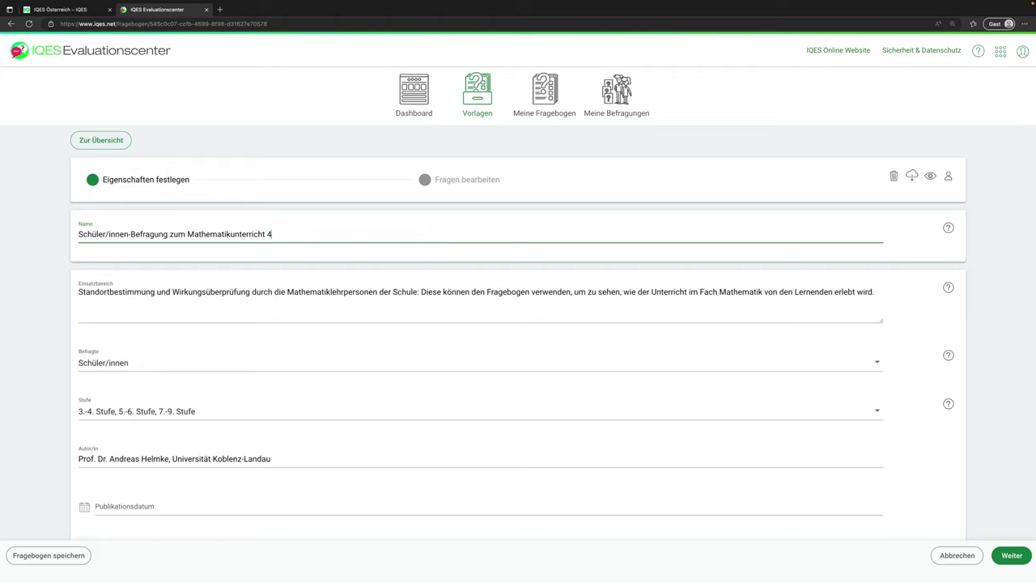
pyautogui.write('C 2022-2023')
pyautogui.scroll(-3, 553, 351)
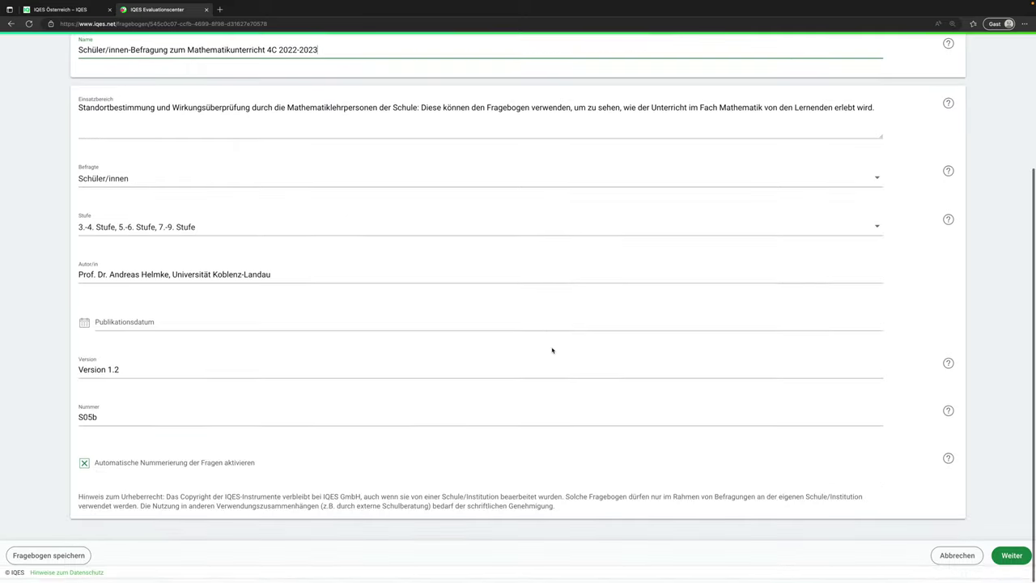
# Step: Continue to the questionnaire's questions, open the matrix question "Bearbeiten von Aufgaben" for editing and accept it as is
pyautogui.click(1010, 557)
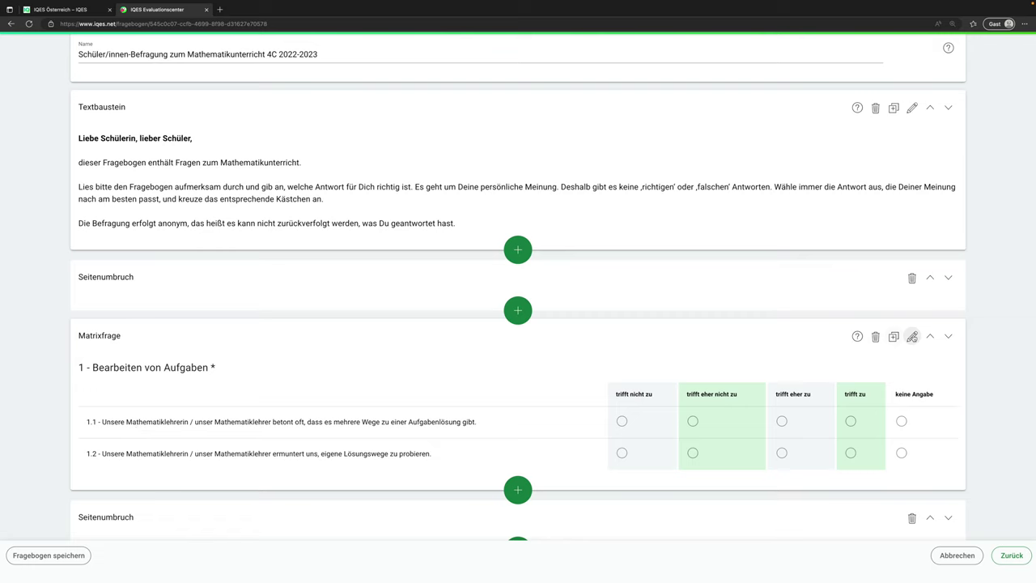
pyautogui.click(911, 336)
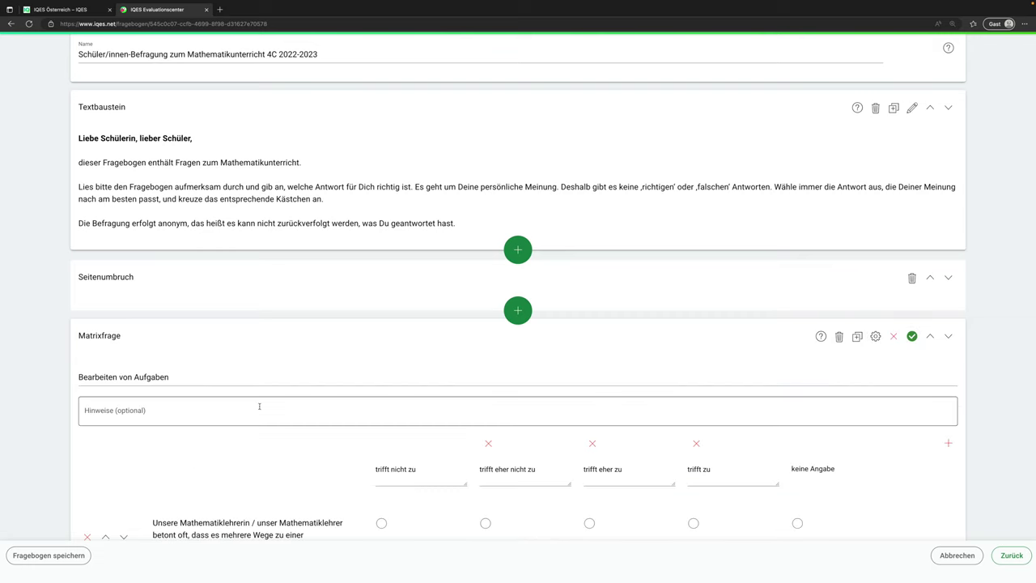
pyautogui.scroll(-3, 260, 407)
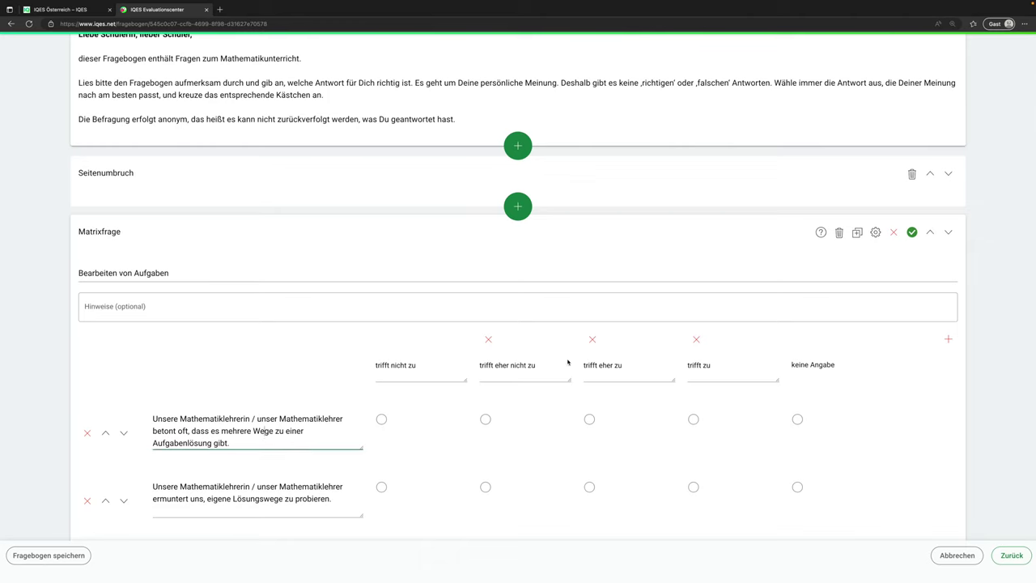
pyautogui.click(913, 233)
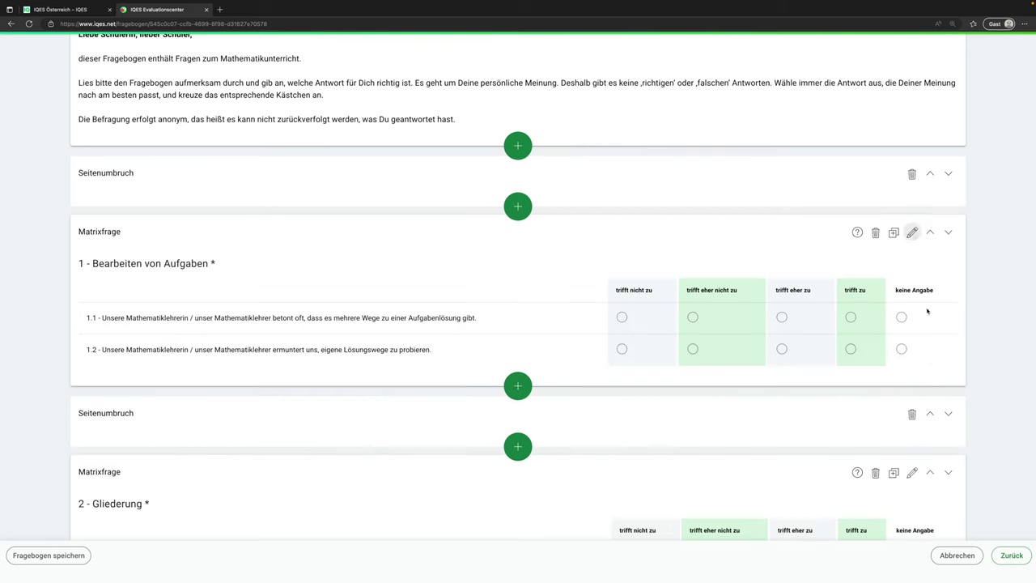
# Step: Save the questionnaire and set up a survey from it using individual participation links
pyautogui.moveTo(857, 233)
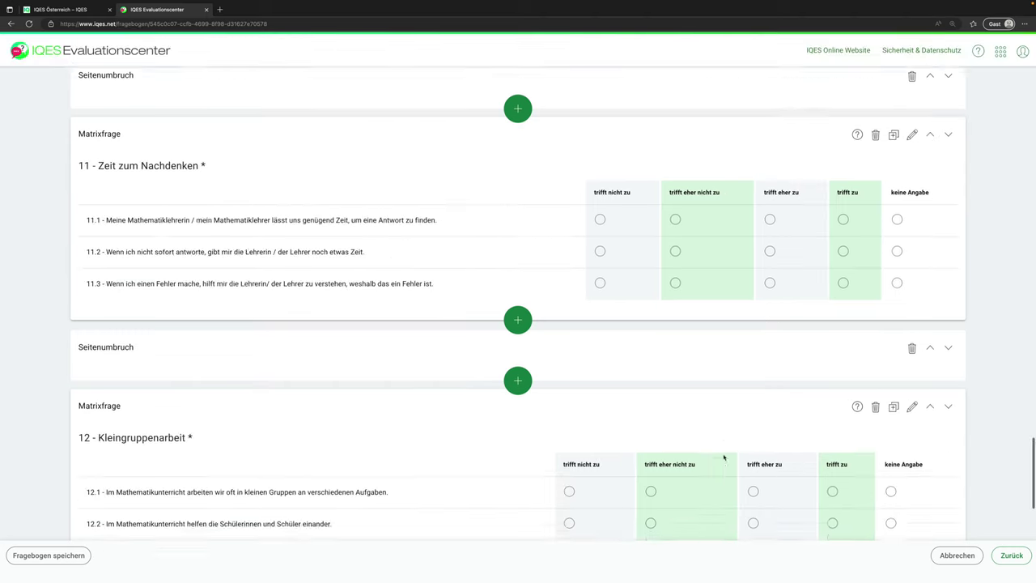
pyautogui.scroll(-7, 724, 456)
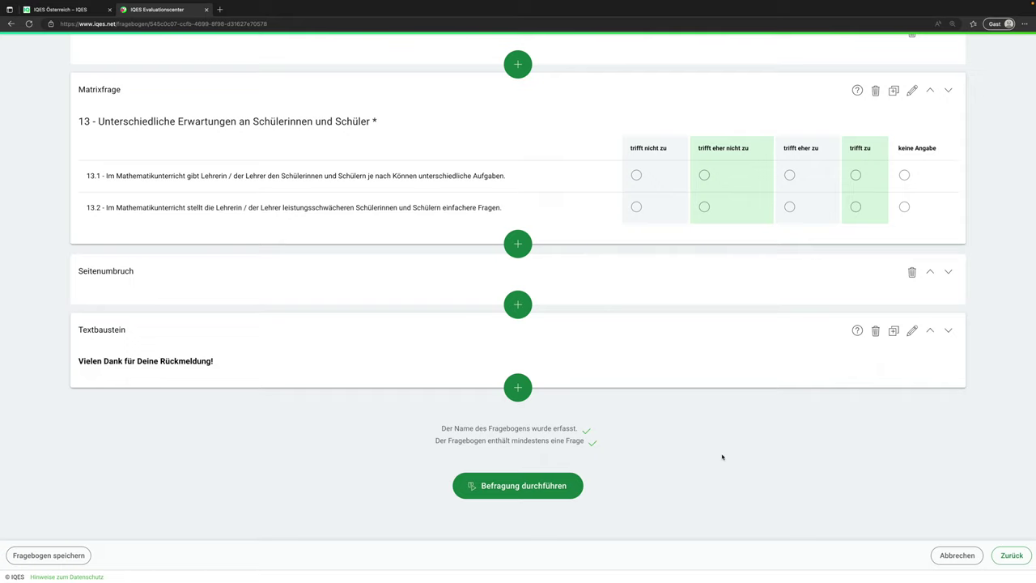
pyautogui.click(79, 556)
pyautogui.click(552, 484)
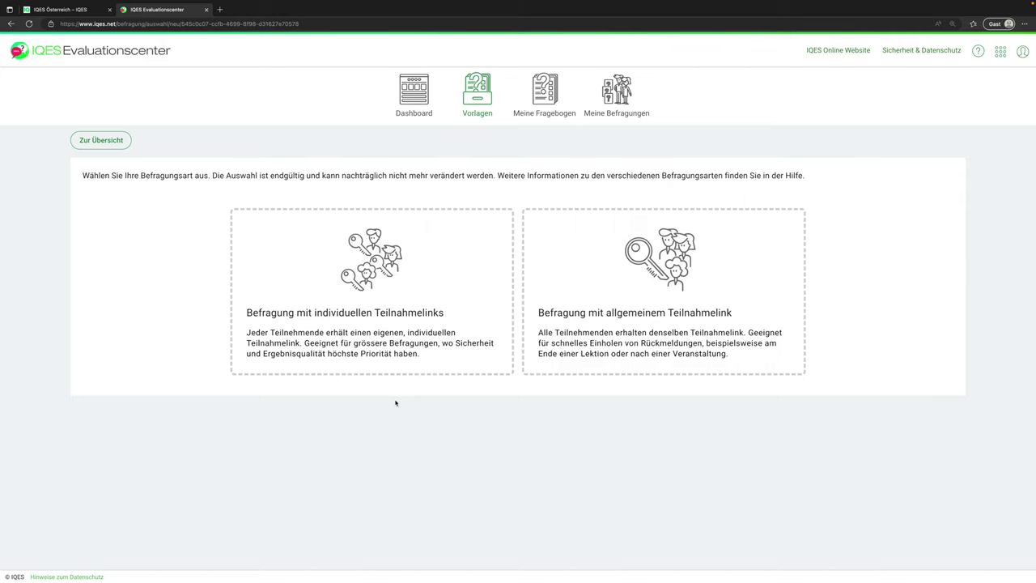
pyautogui.click(365, 347)
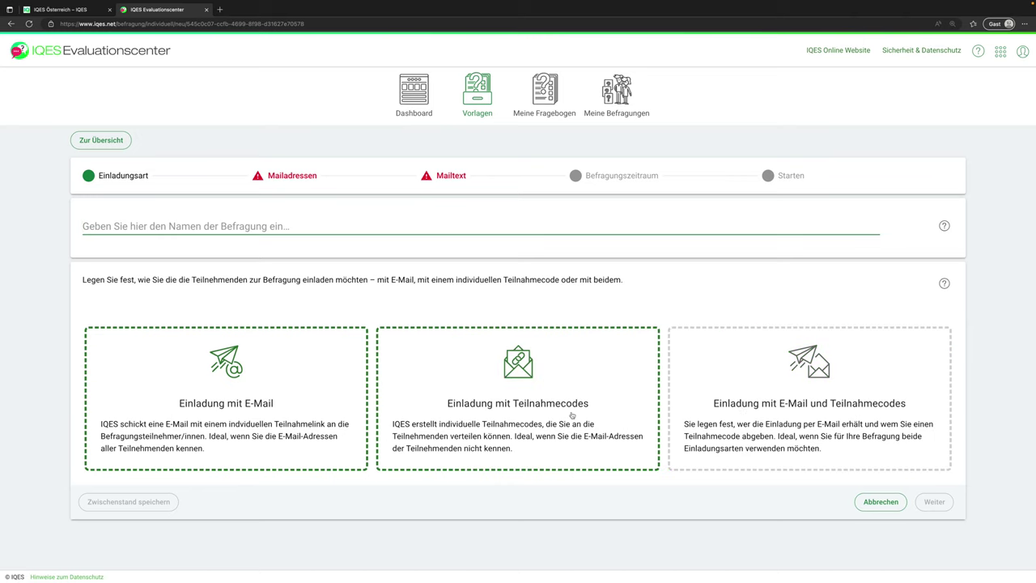
# Step: Choose invitation by participation codes, name the survey "4C Mathematikunterricht 2022-2023" and continue
pyautogui.click(535, 414)
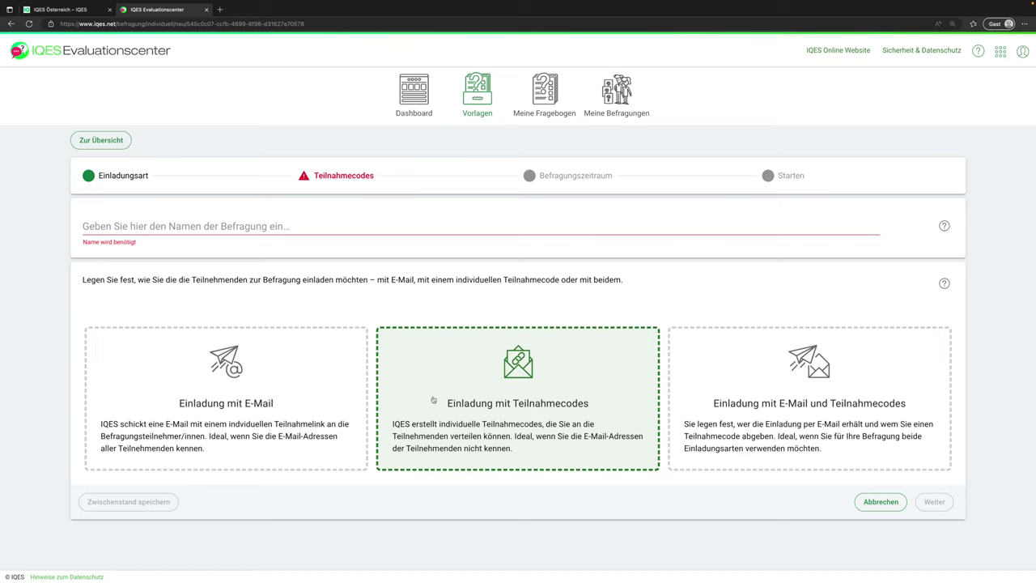
pyautogui.click(166, 226)
pyautogui.write('4C Mathem')
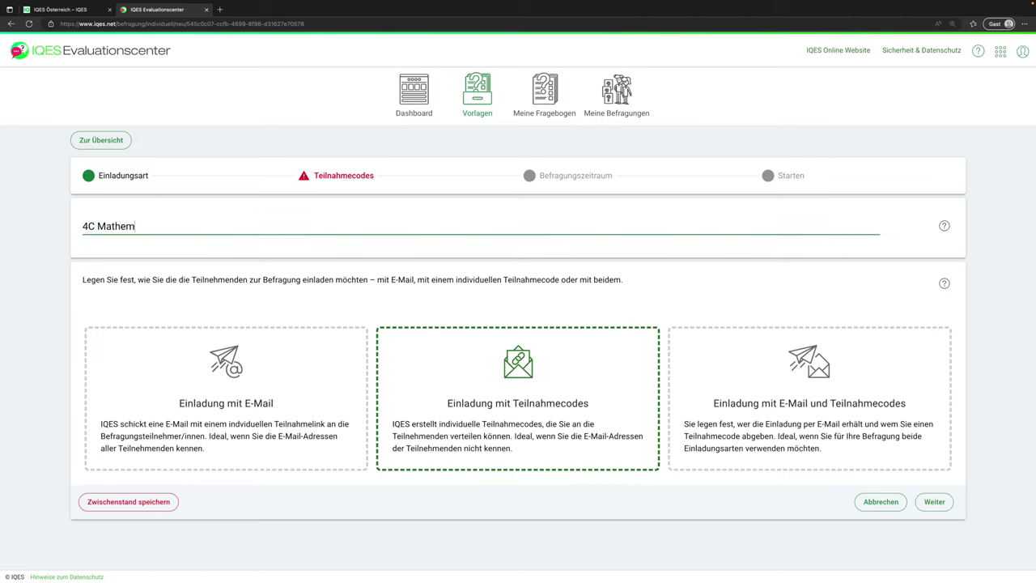
pyautogui.write('atikunterricht 2022-2')
pyautogui.press('BackSpace')
pyautogui.write('-2023')
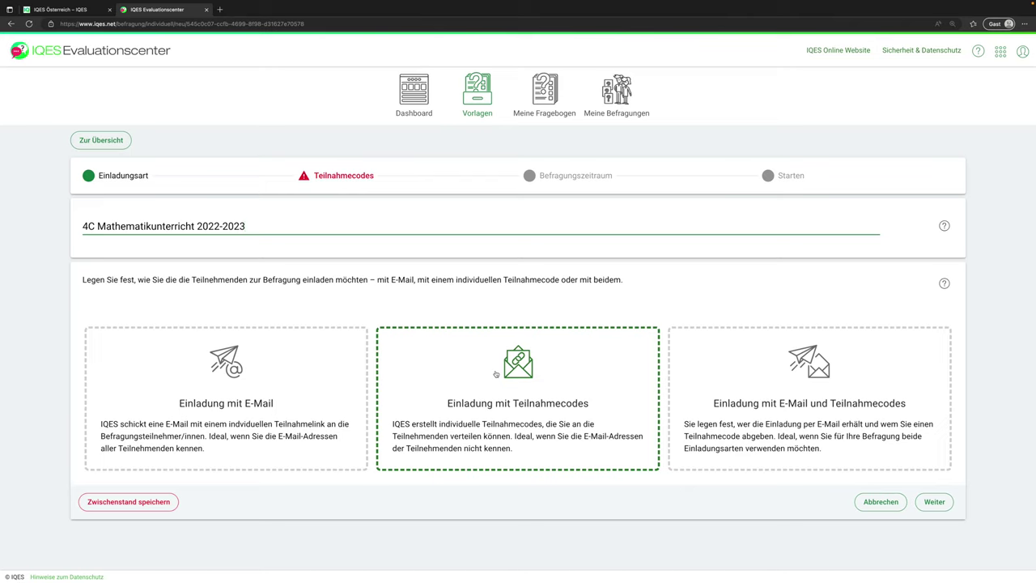
pyautogui.click(935, 502)
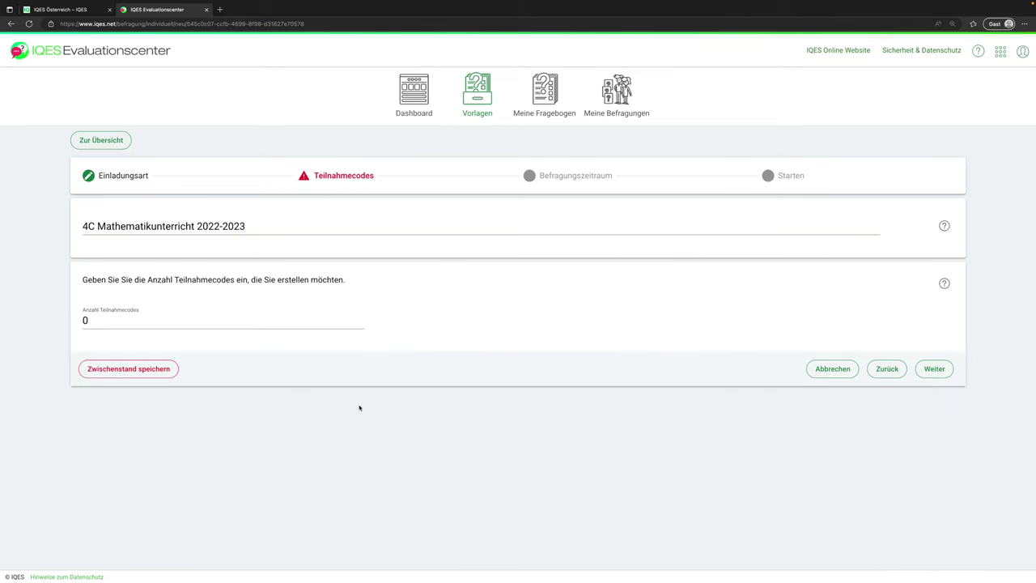
# Step: Set the number of participation codes to 25 and continue to the survey period
pyautogui.click(117, 319)
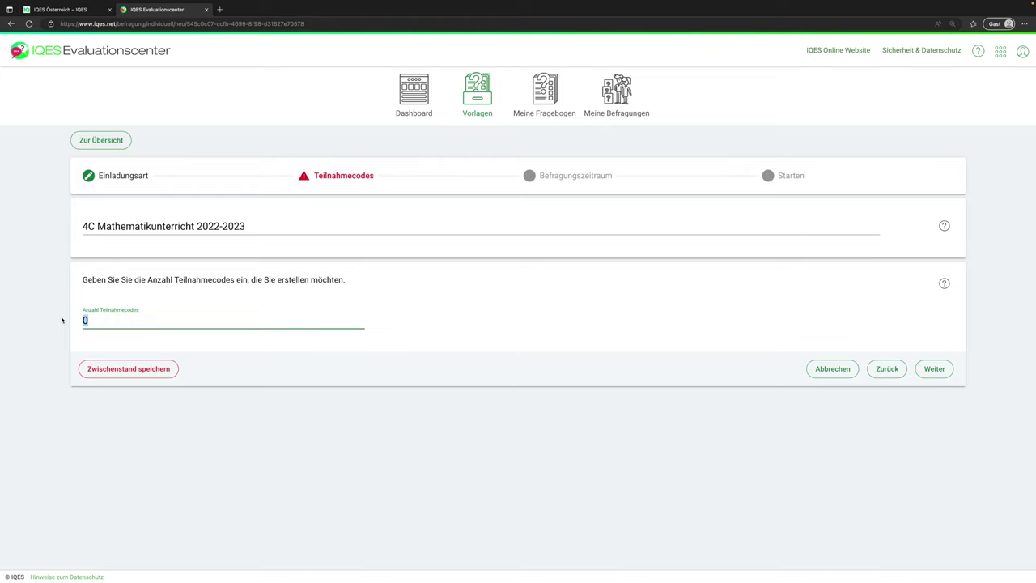
pyautogui.write('25')
pyautogui.click(934, 368)
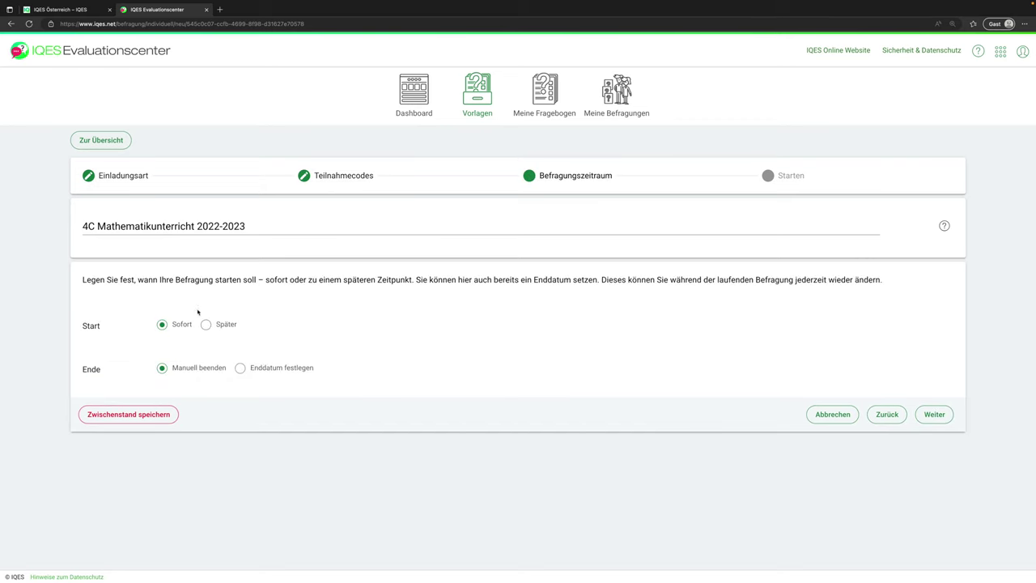
# Step: Set a fixed survey end date of 31.05.2023 and continue to the final overview
pyautogui.click(239, 369)
pyautogui.click(653, 401)
pyautogui.click(597, 511)
pyautogui.click(746, 427)
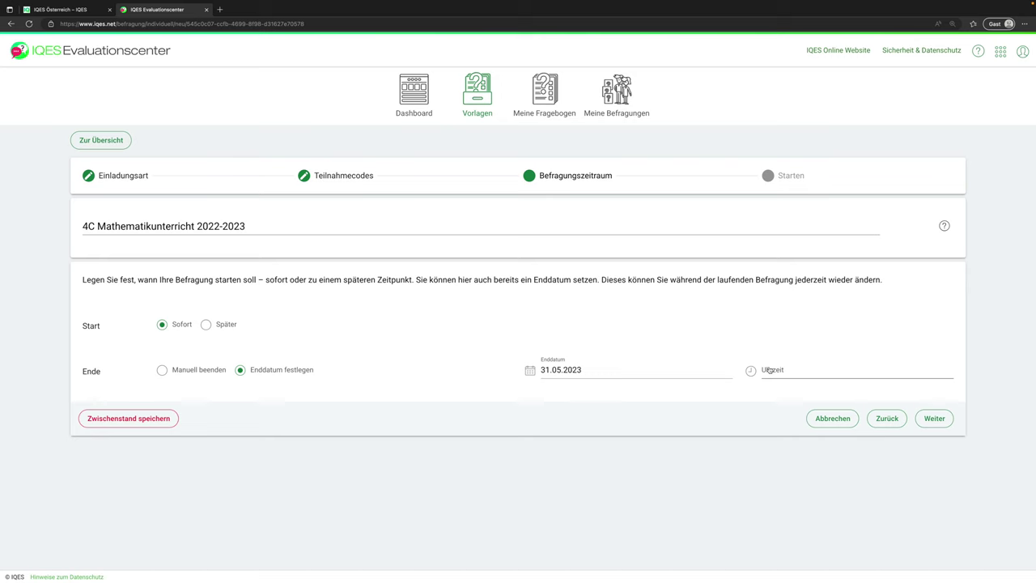
pyautogui.click(931, 420)
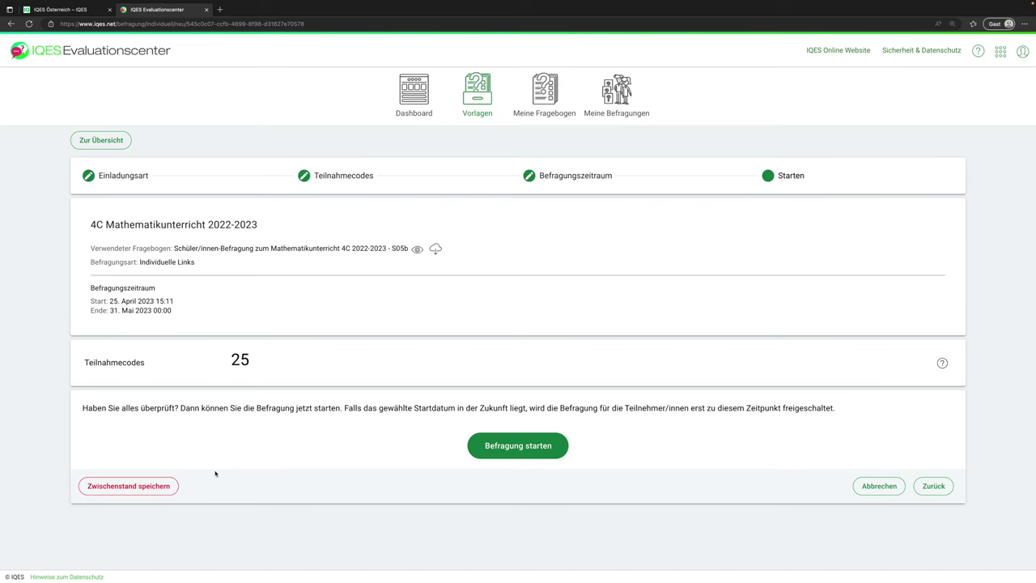
# Step: Save the survey's interim state, then start the survey and confirm the launch
pyautogui.click(129, 486)
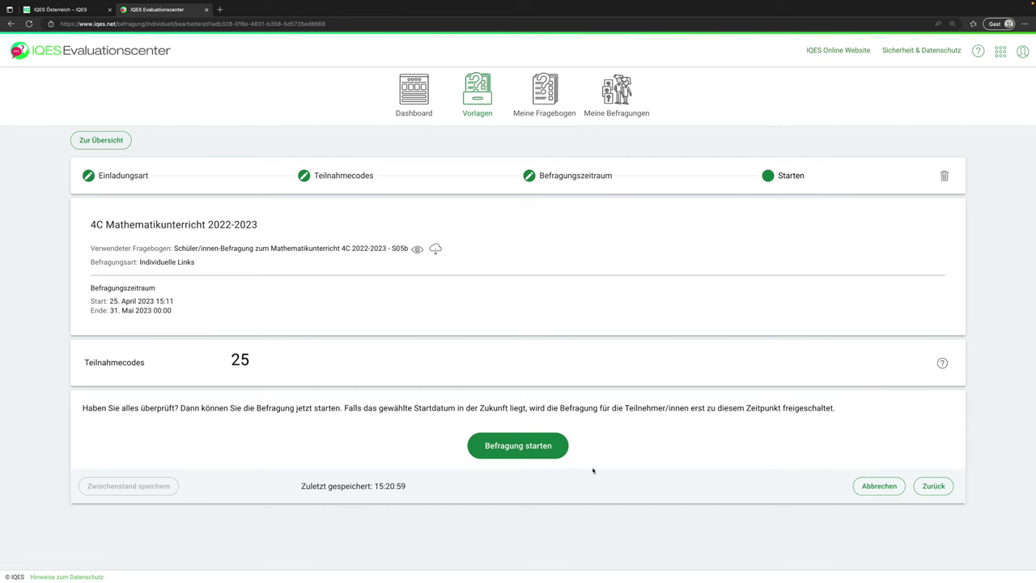
pyautogui.click(537, 452)
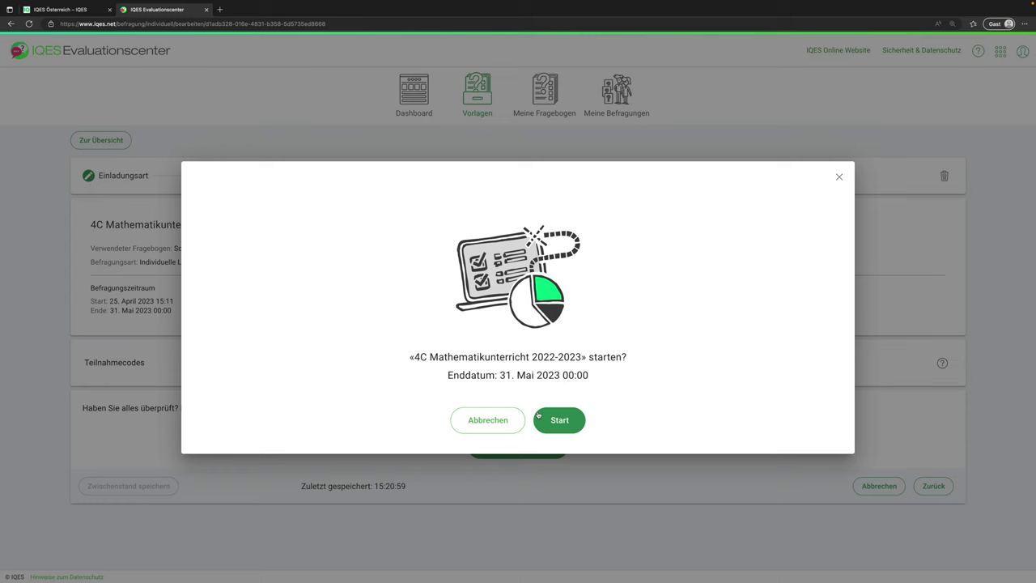
pyautogui.click(554, 421)
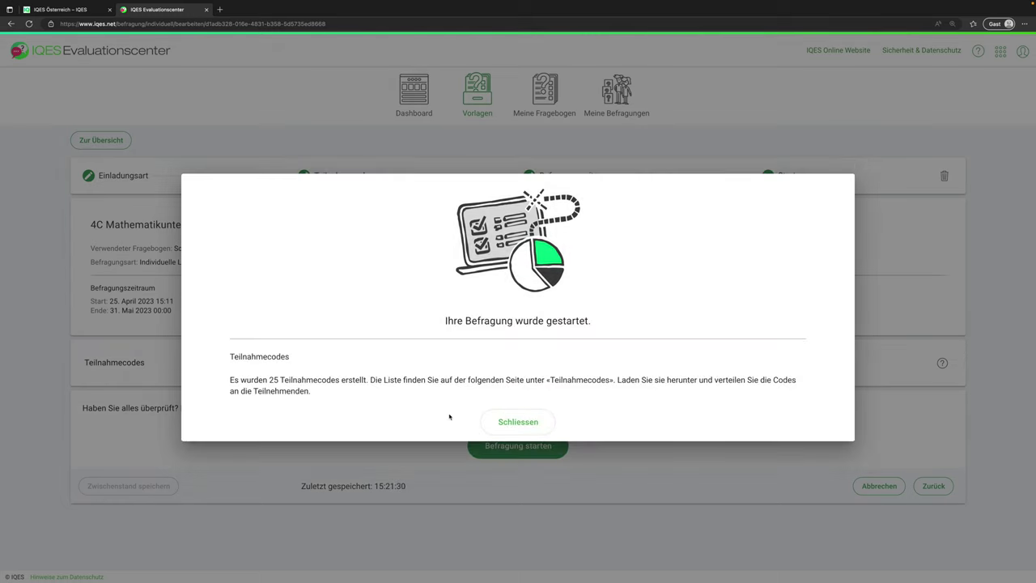
pyautogui.click(503, 421)
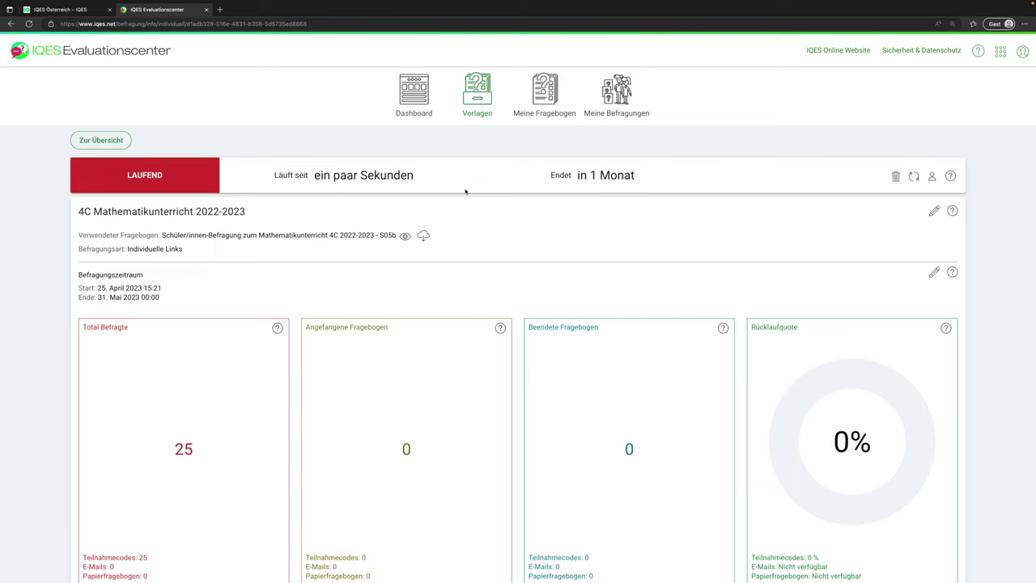
# Step: Download the list of participation codes for the 4C survey and open the downloaded file
pyautogui.scroll(-3, 505, 245)
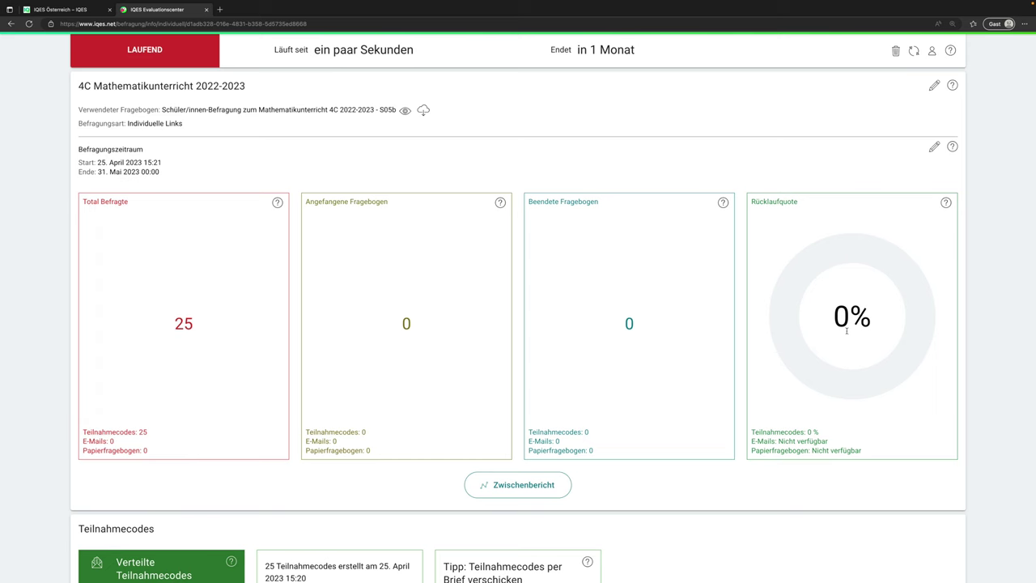
pyautogui.scroll(-5, 847, 331)
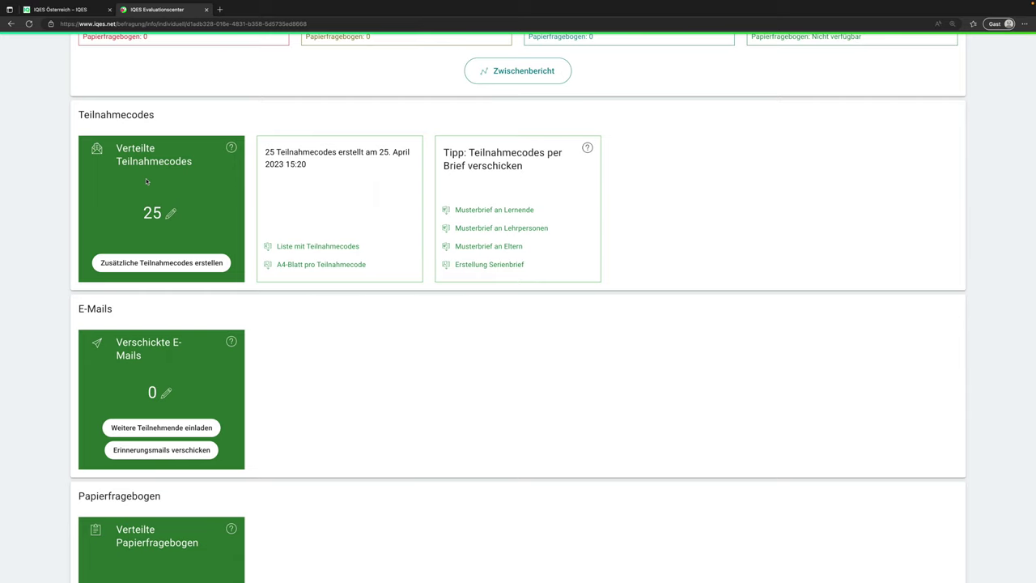
pyautogui.click(297, 252)
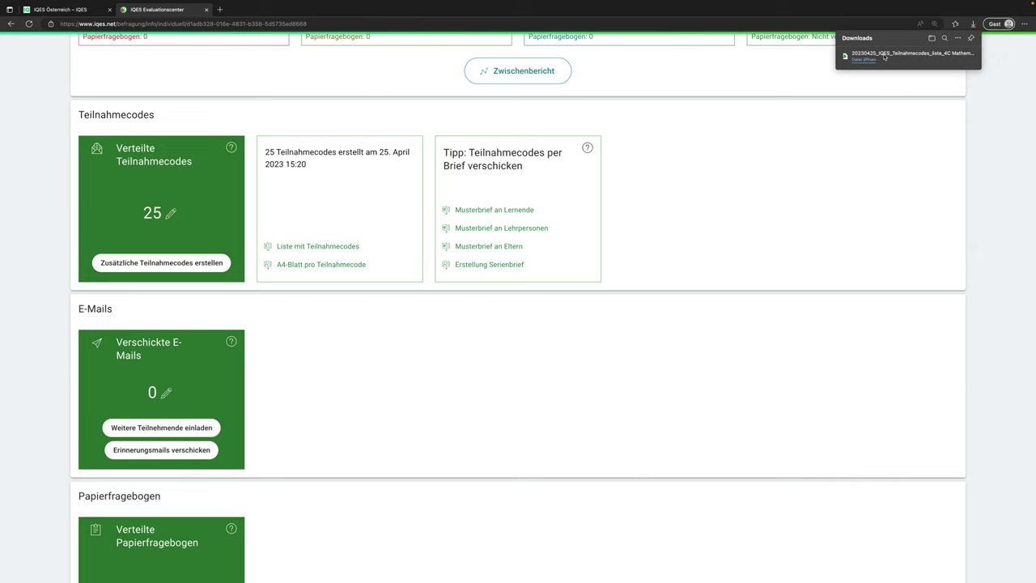
pyautogui.click(865, 60)
# Step: Download the PDF with one A4 sheet per participation code, open it and close it again
pyautogui.click(317, 265)
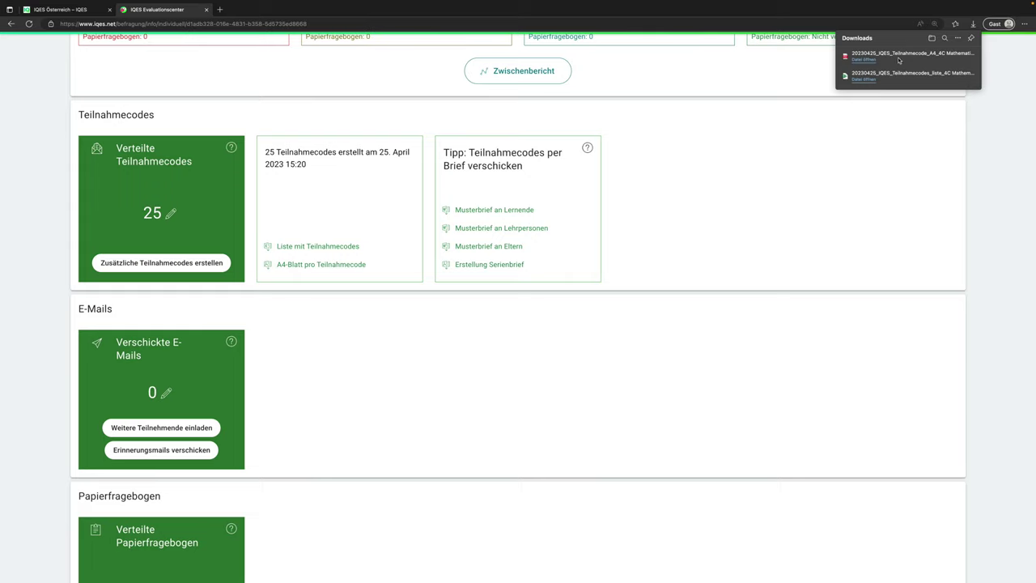
pyautogui.click(874, 57)
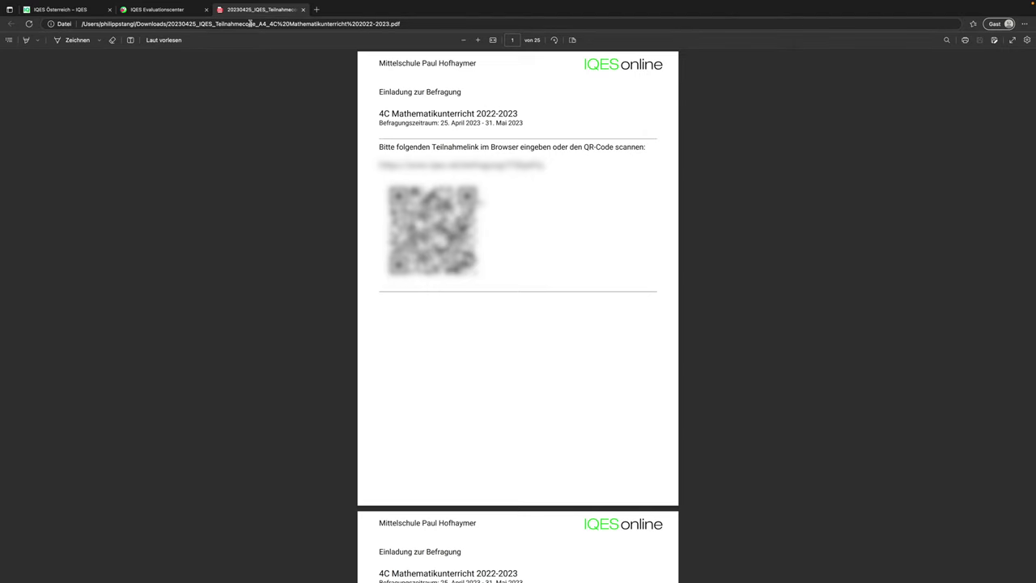
pyautogui.press('super+w')
# Step: Look over the running survey's e-mail, paper questionnaire and survey-ending options, then return to the survey overview
pyautogui.scroll(-1, 398, 167)
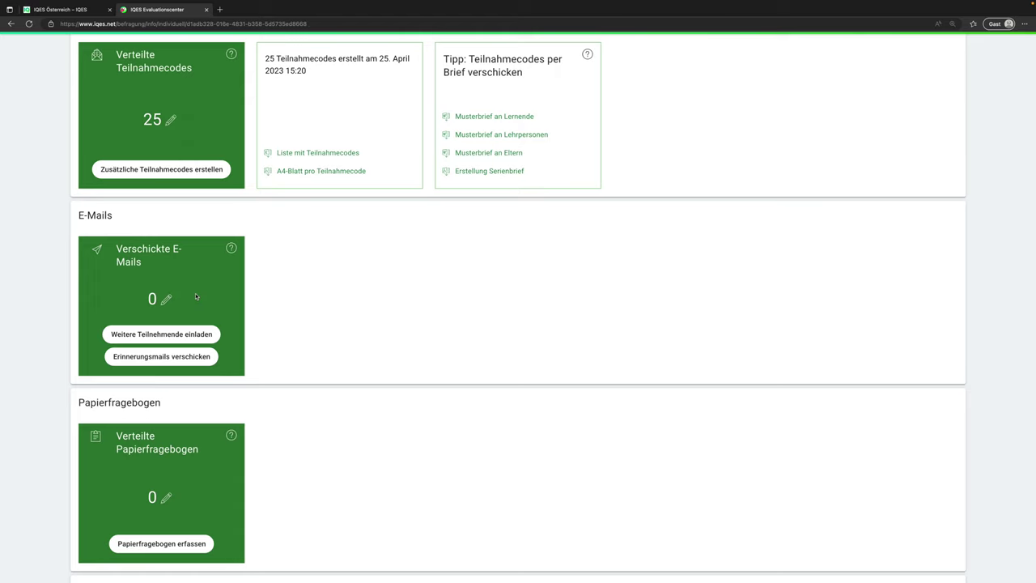
pyautogui.scroll(-2, 247, 308)
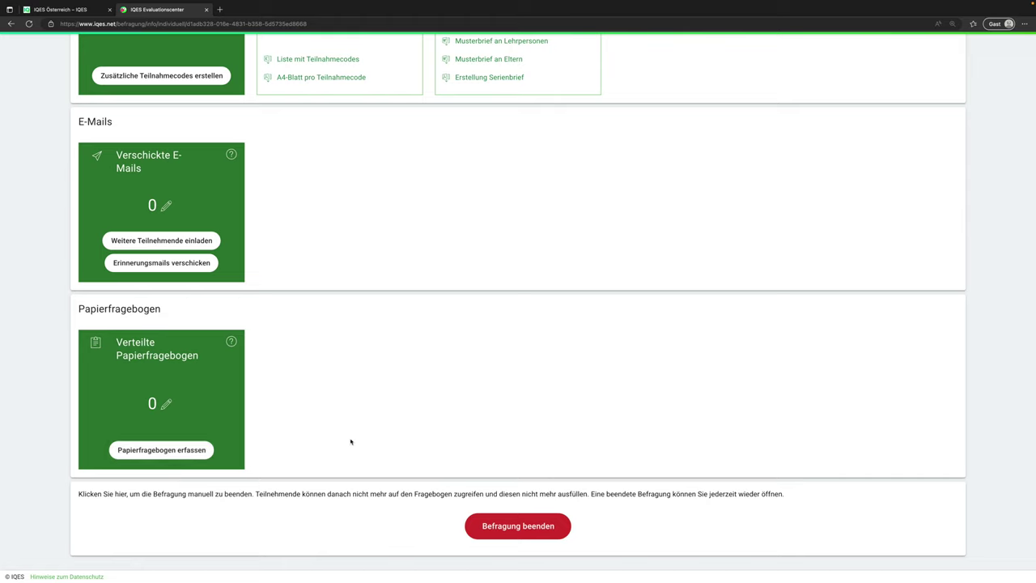
pyautogui.click(528, 524)
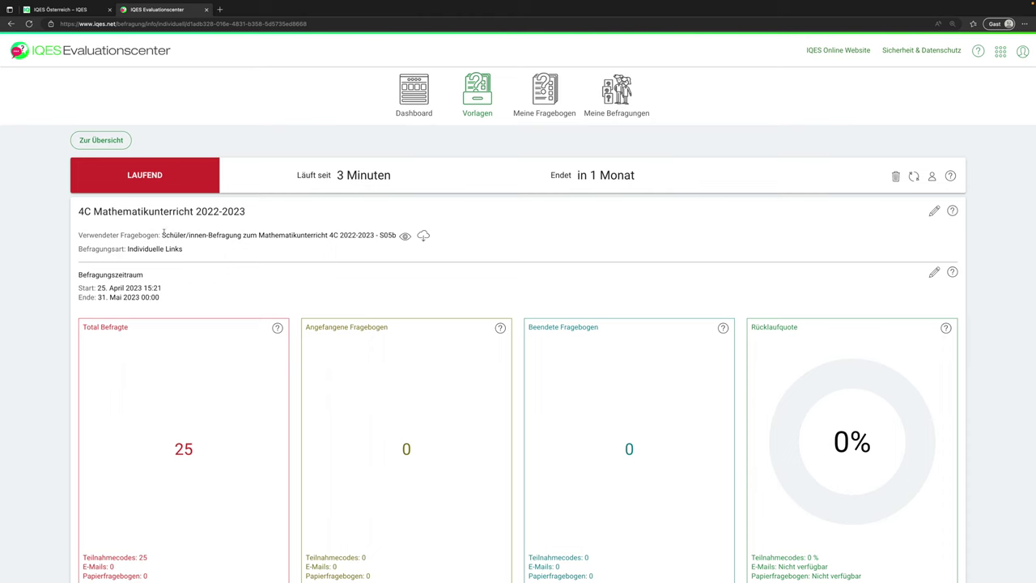
pyautogui.click(104, 141)
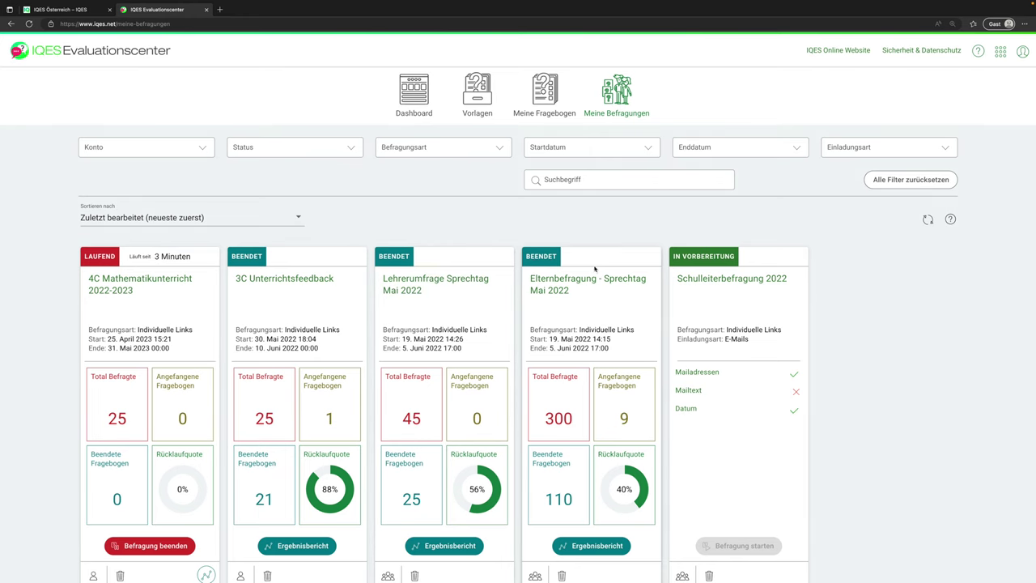
# Step: Delete the unstarted survey "Schulleiterbefragung 2022" and confirm the deletion
pyautogui.scroll(-1, 708, 286)
pyautogui.scroll(-1, 708, 286)
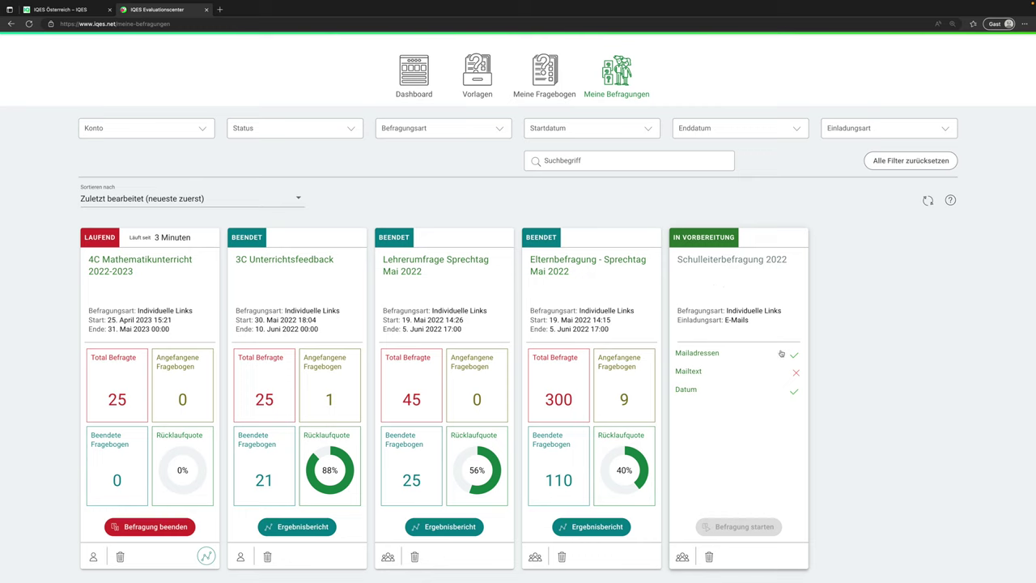
pyautogui.click(709, 557)
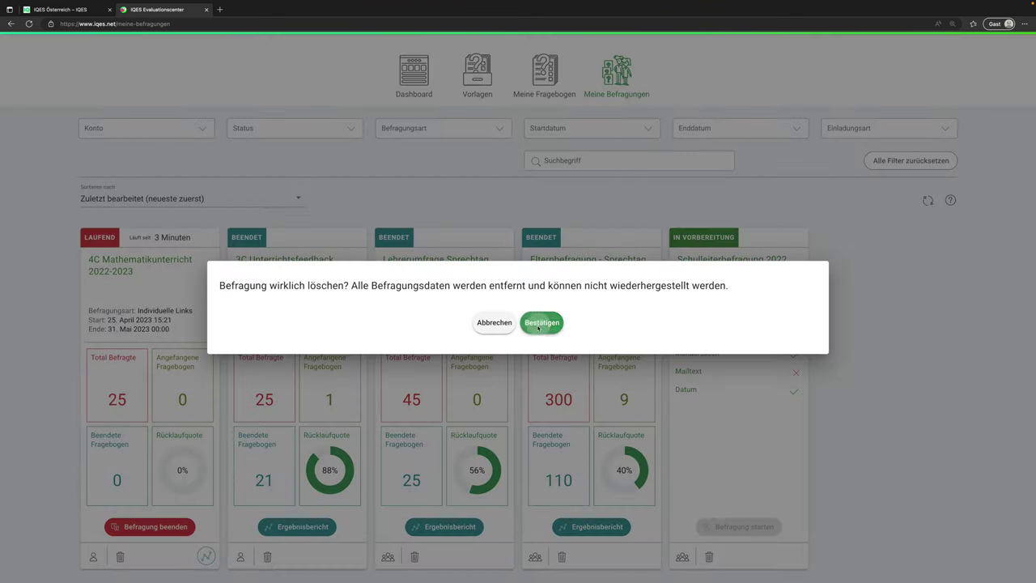
pyautogui.click(542, 322)
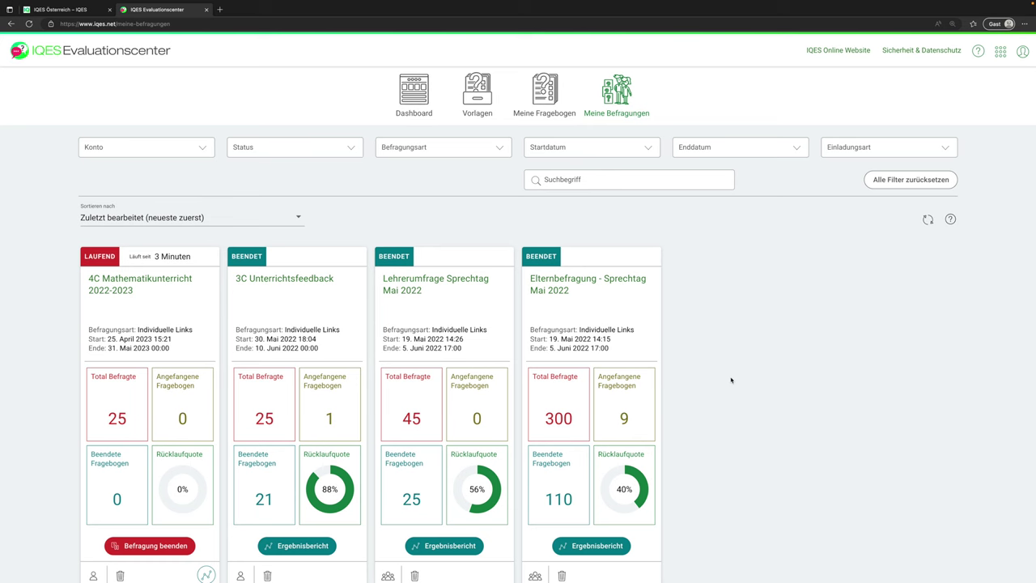
# Step: Open the result report of the completed survey "3C Unterrichtsfeedback" and examine its first question results
pyautogui.scroll(-2, 731, 379)
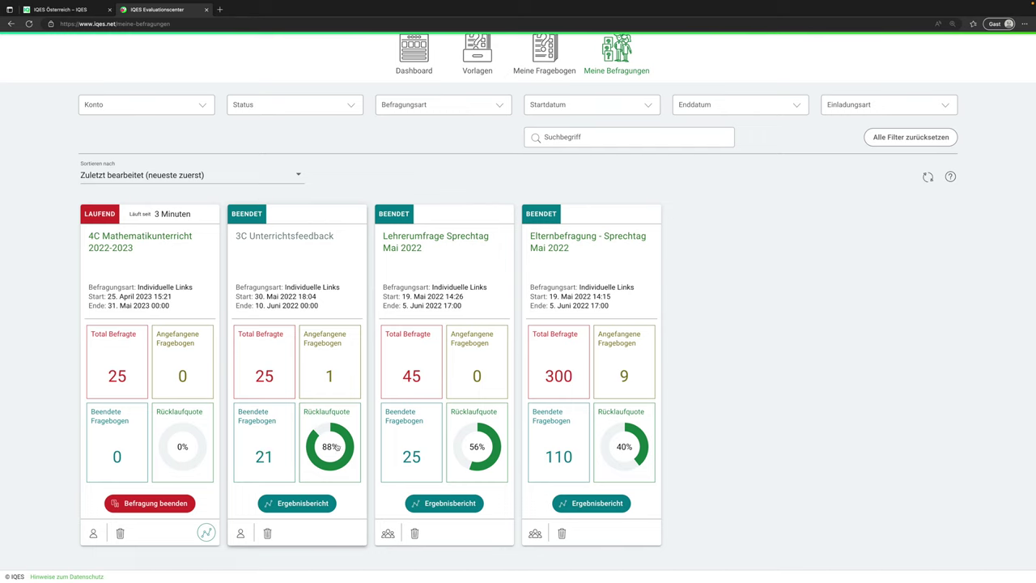
pyautogui.click(306, 504)
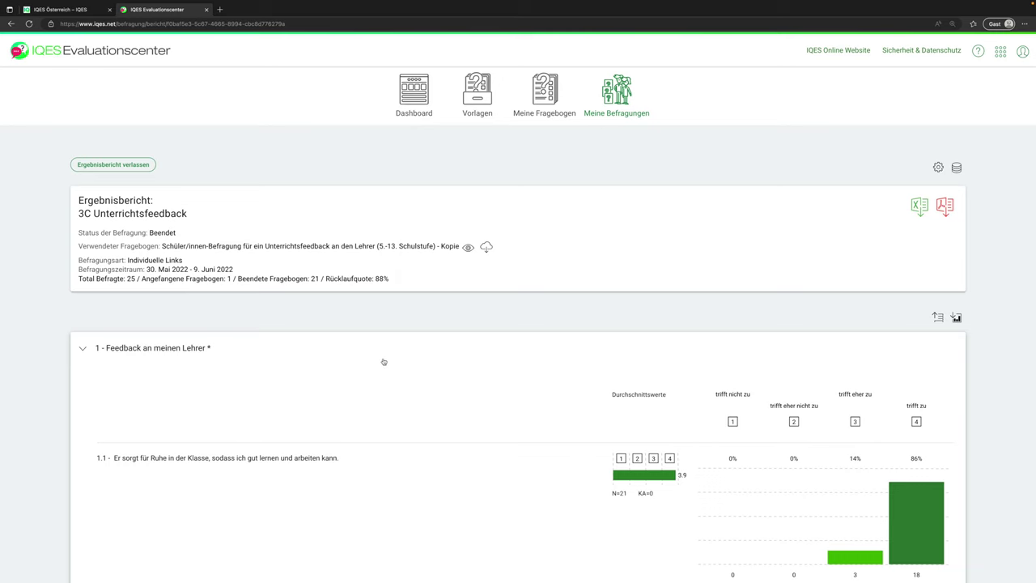
pyautogui.scroll(-1, 396, 361)
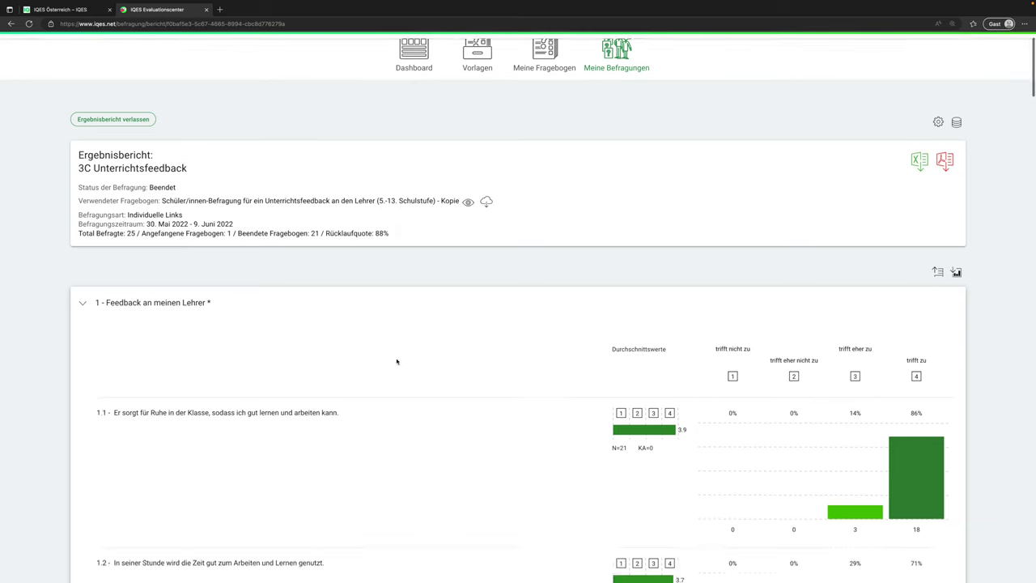
pyautogui.scroll(-3, 396, 361)
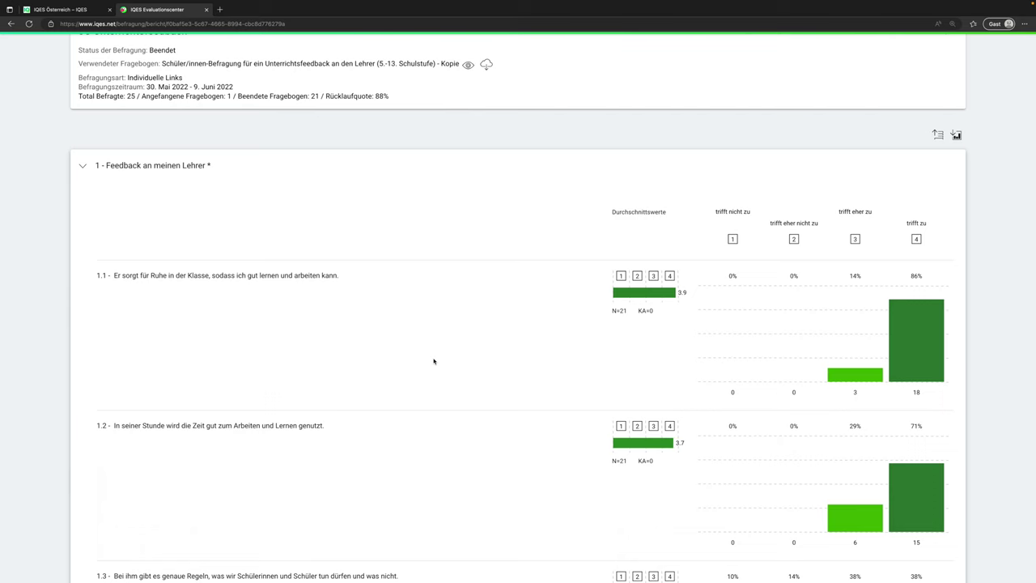
pyautogui.scroll(4, 434, 361)
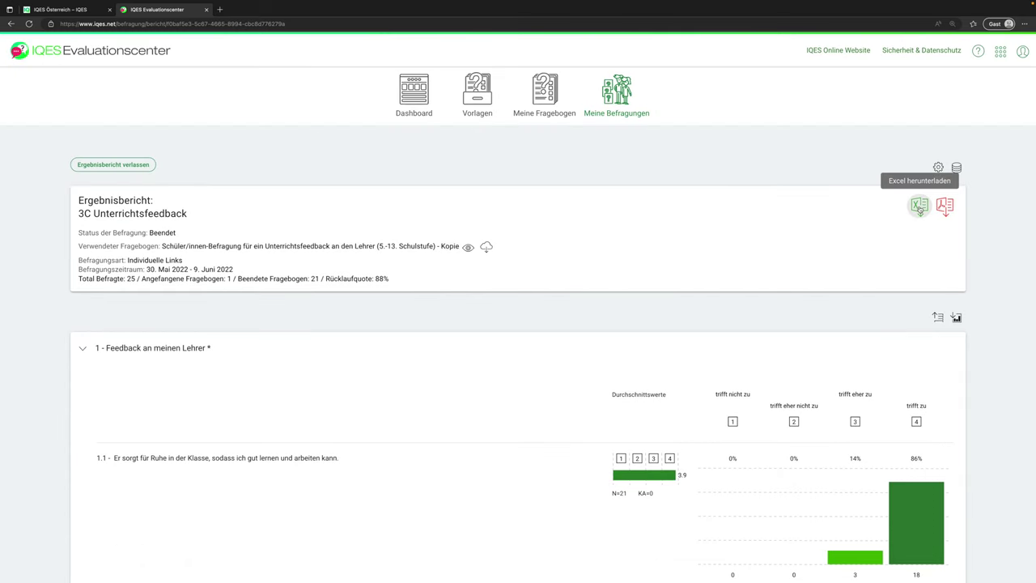